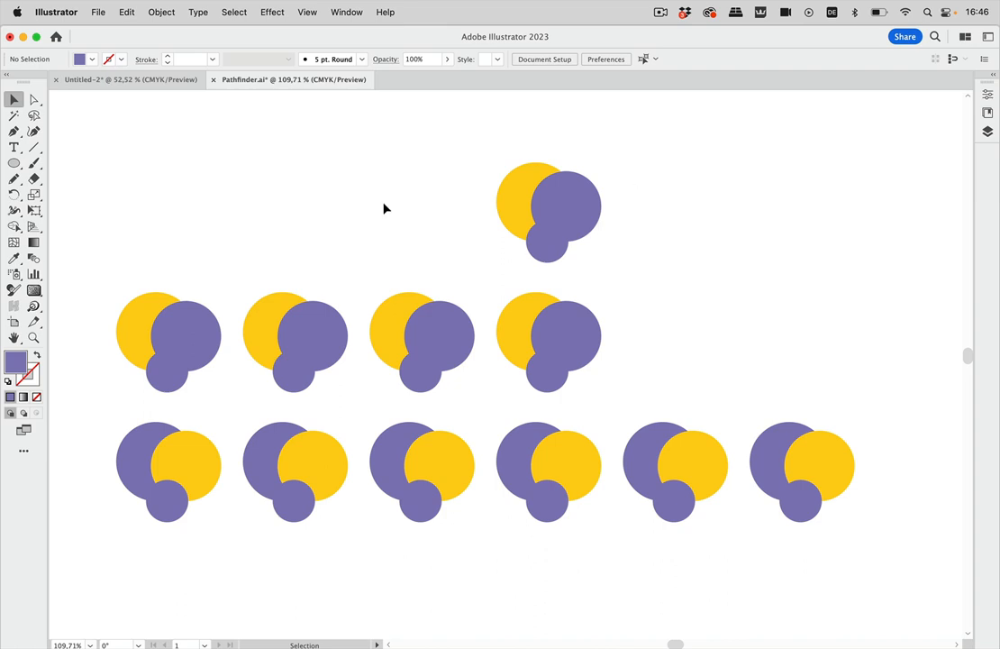
Show the Pathfinder panel and place it in the empty area beside the circle groups, leaving no circle selected.
{"action": "left_click", "coordinate": [177, 374]}
{"action": "left_click", "coordinate": [195, 338]}
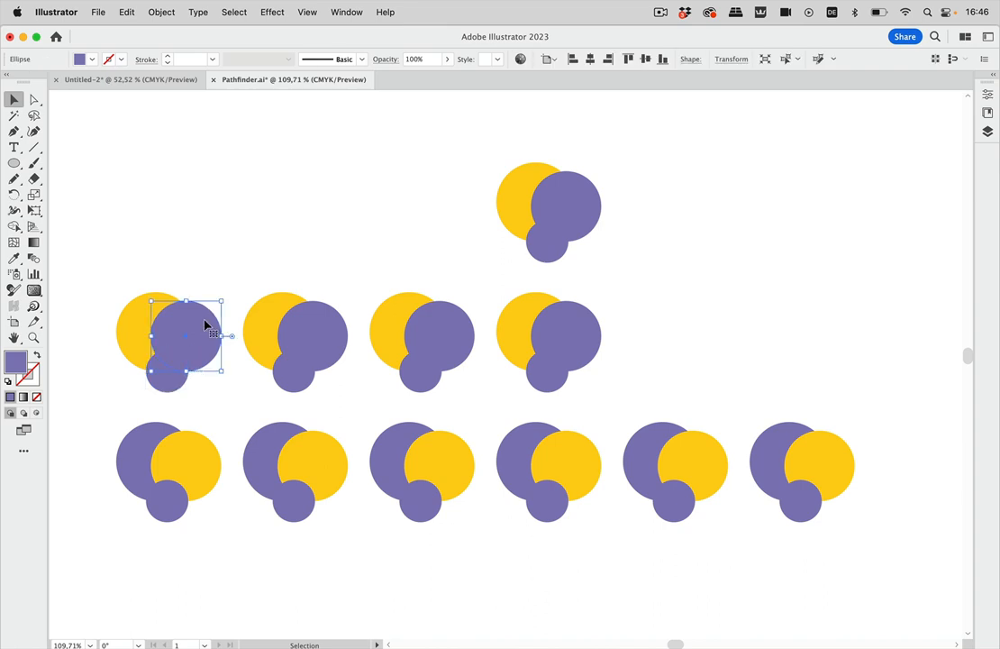
{"action": "left_click", "coordinate": [137, 330]}
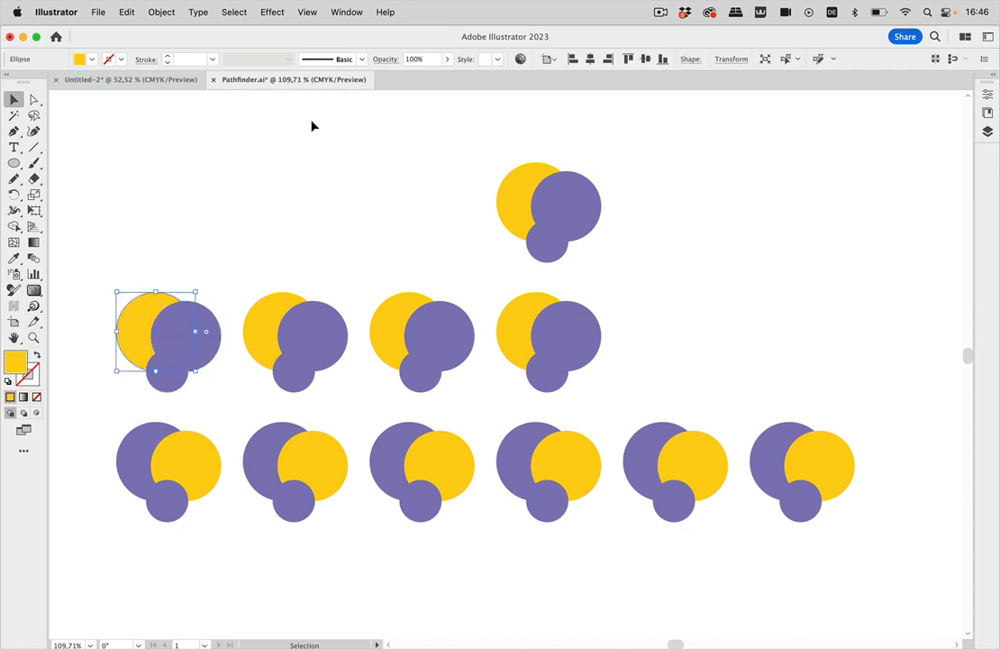
{"action": "left_click", "coordinate": [346, 12]}
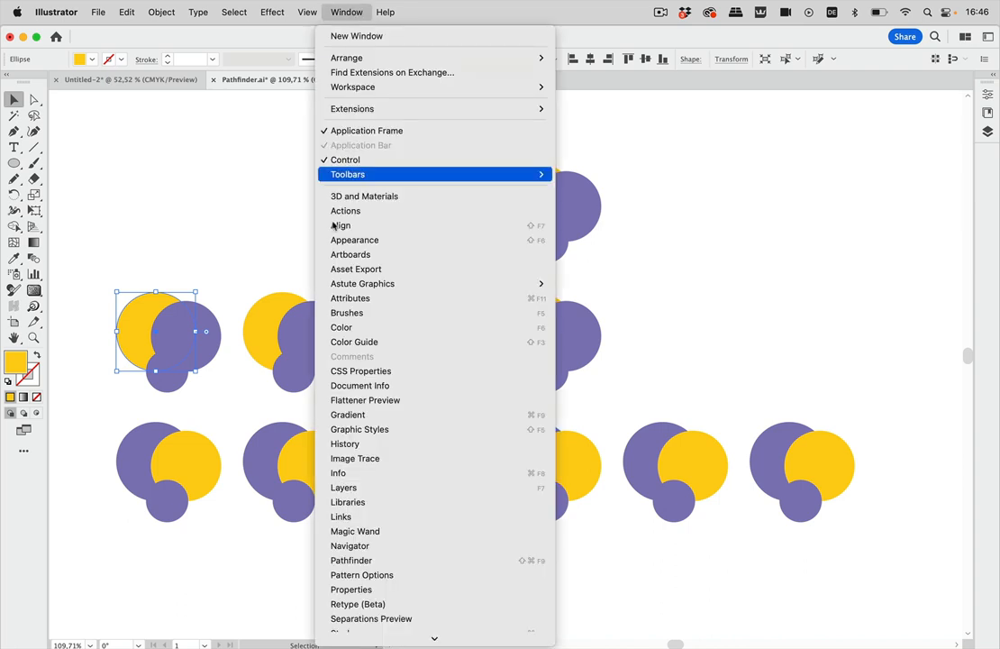
{"action": "left_click", "coordinate": [344, 560]}
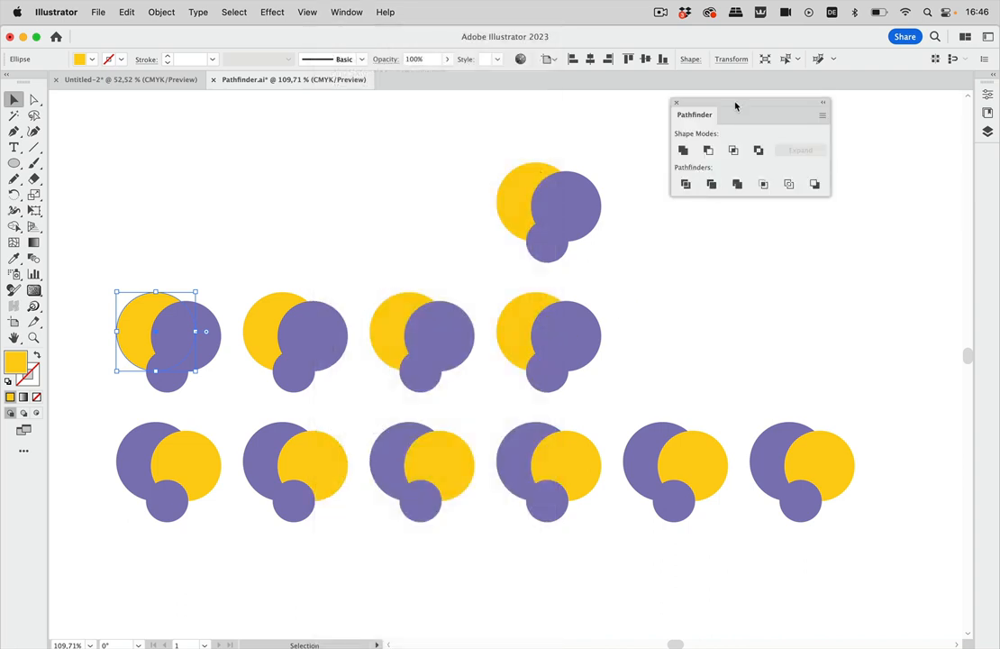
{"action": "left_click_drag", "start_coordinate": [737, 104], "coordinate": [722, 223]}
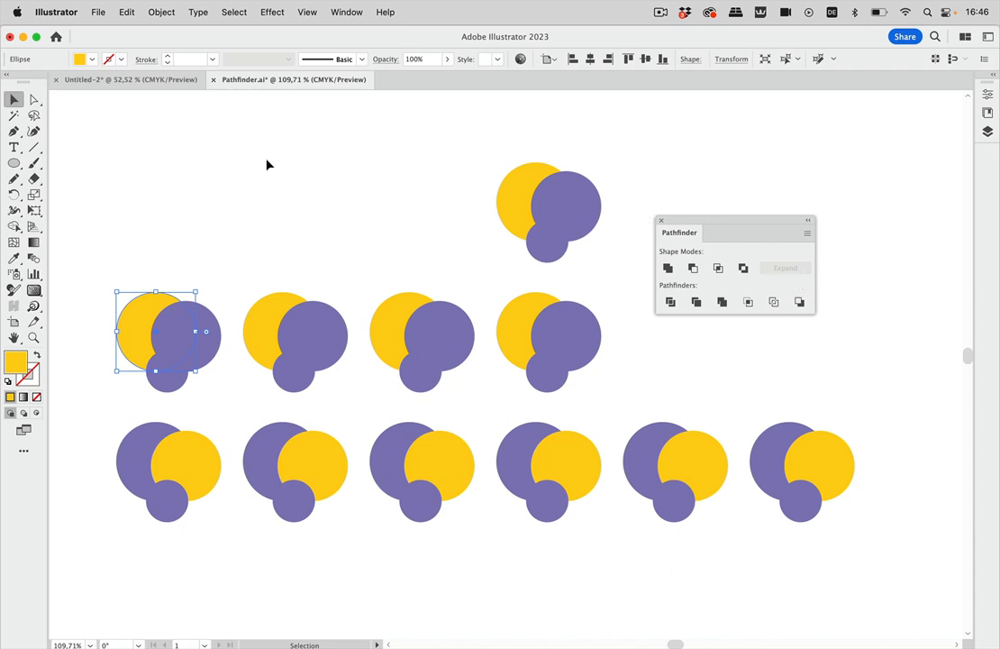
{"action": "left_click", "coordinate": [277, 187]}
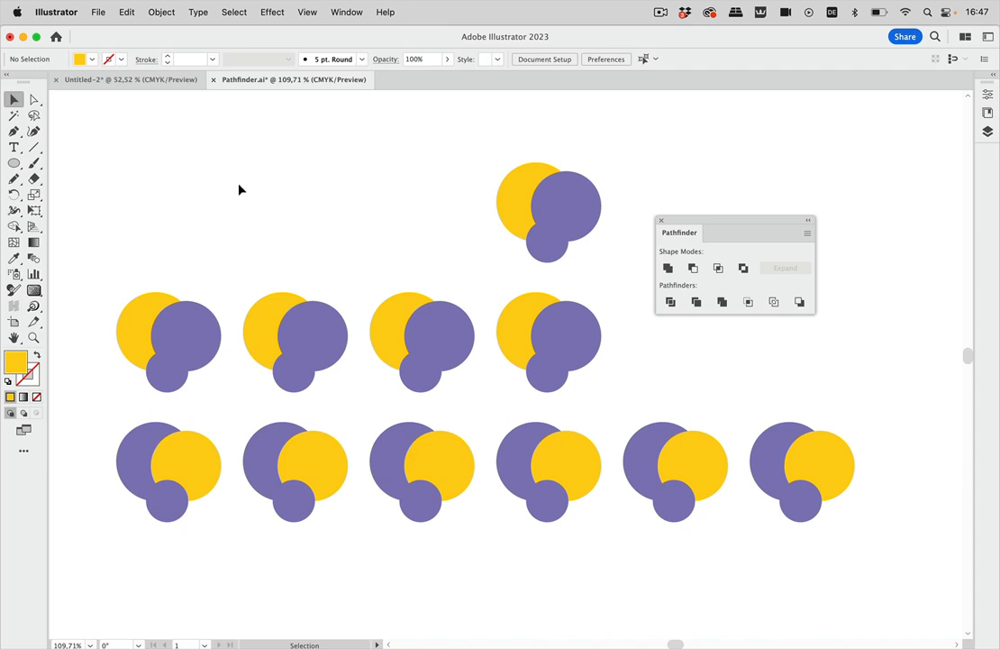
Examine how the three circles in each group overlap in outline view, and return to the coloured preview.
{"action": "left_click_drag", "start_coordinate": [114, 255], "coordinate": [198, 385]}
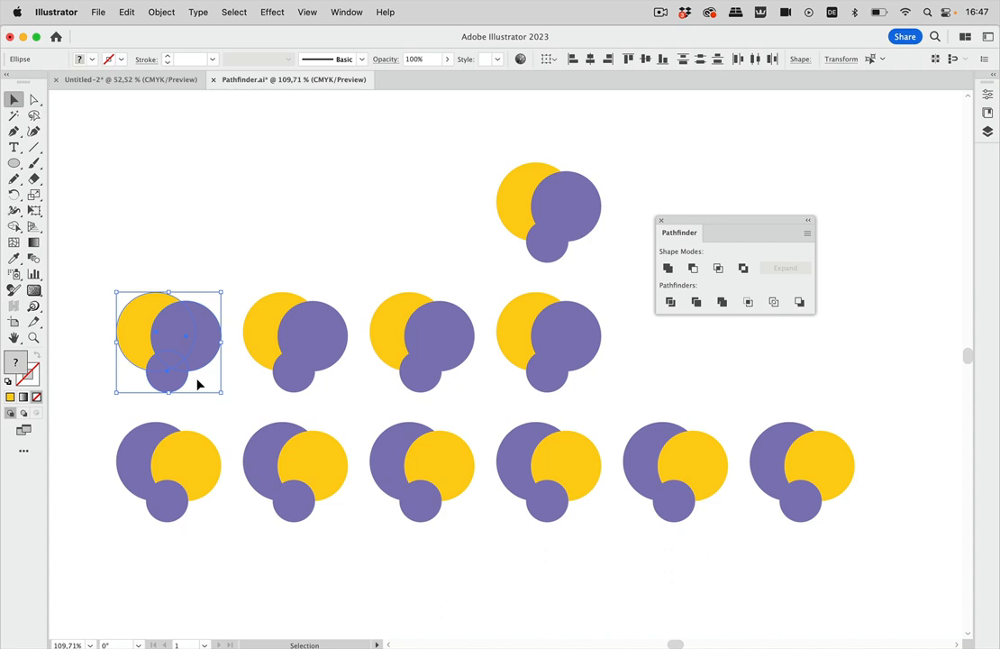
{"action": "left_click", "coordinate": [208, 258]}
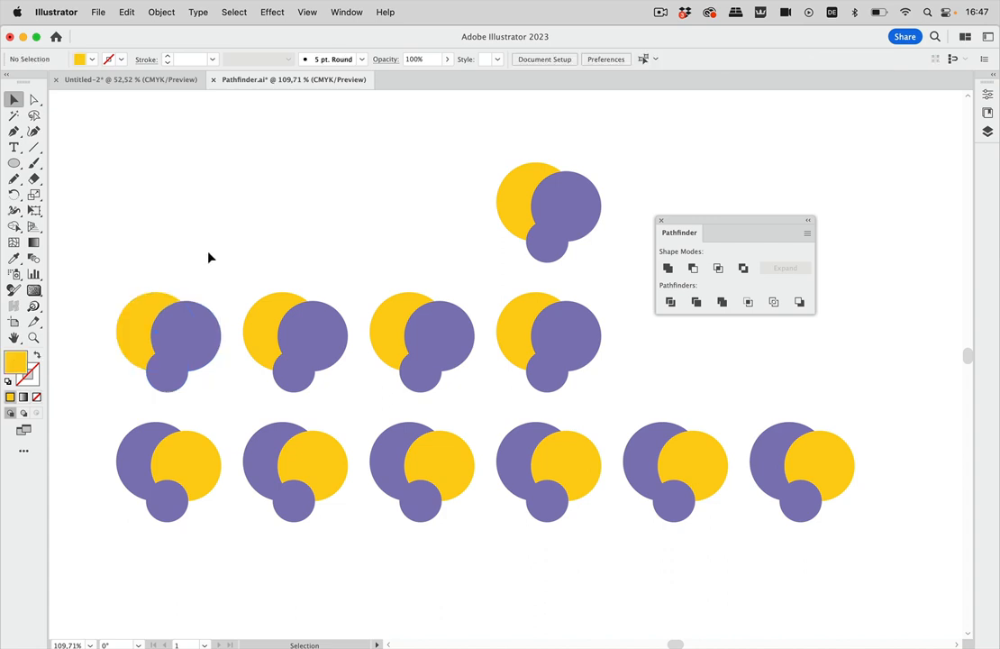
{"action": "key", "text": "super+y"}
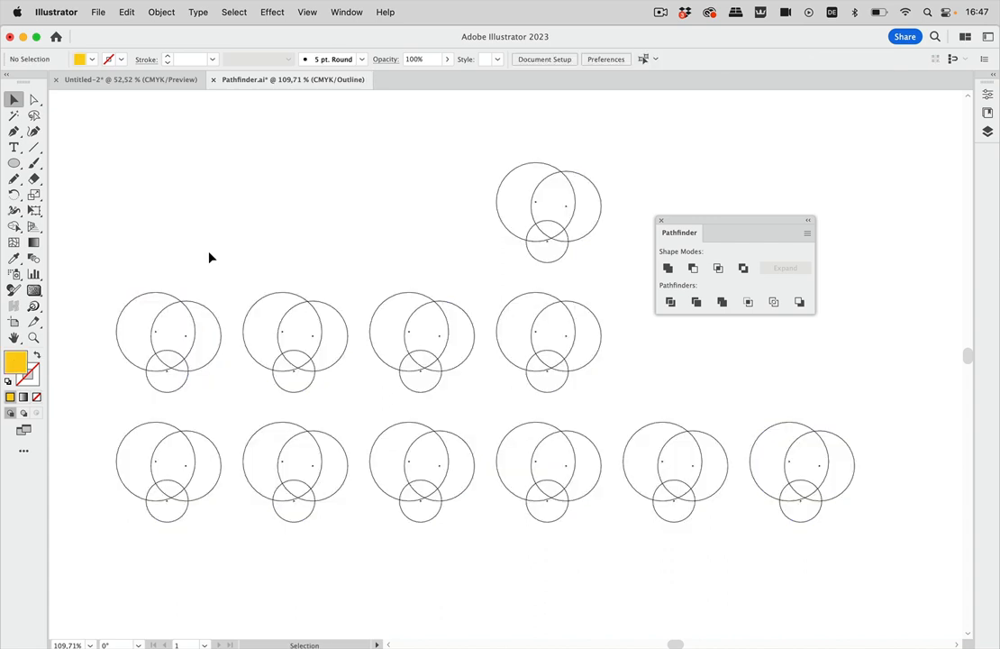
{"action": "key", "text": "super+y"}
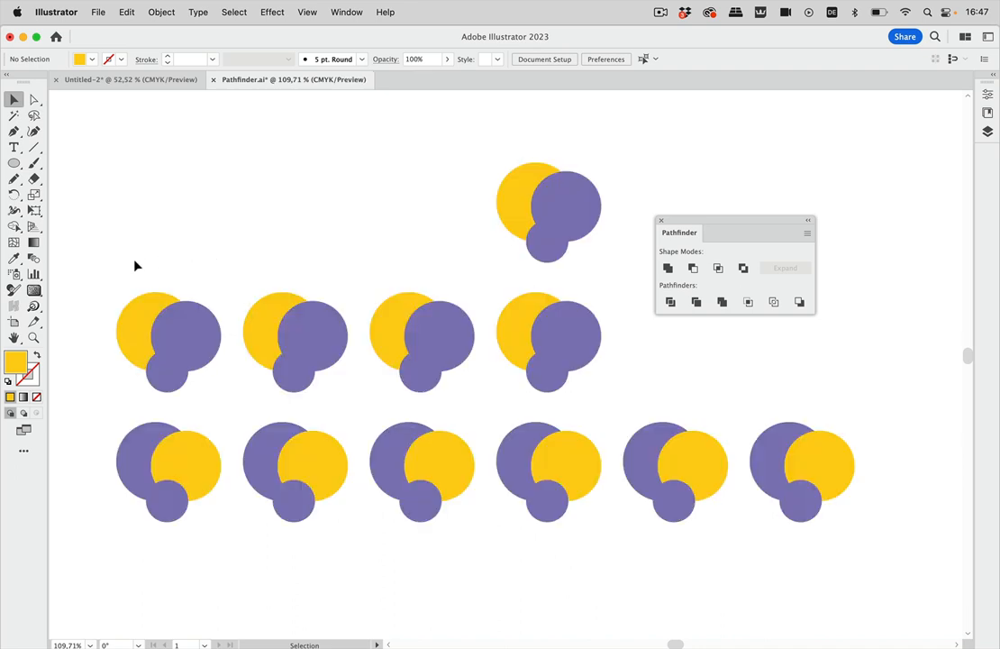
Unite the three circles of the first group in the middle row into one shape.
{"action": "left_click", "coordinate": [179, 369]}
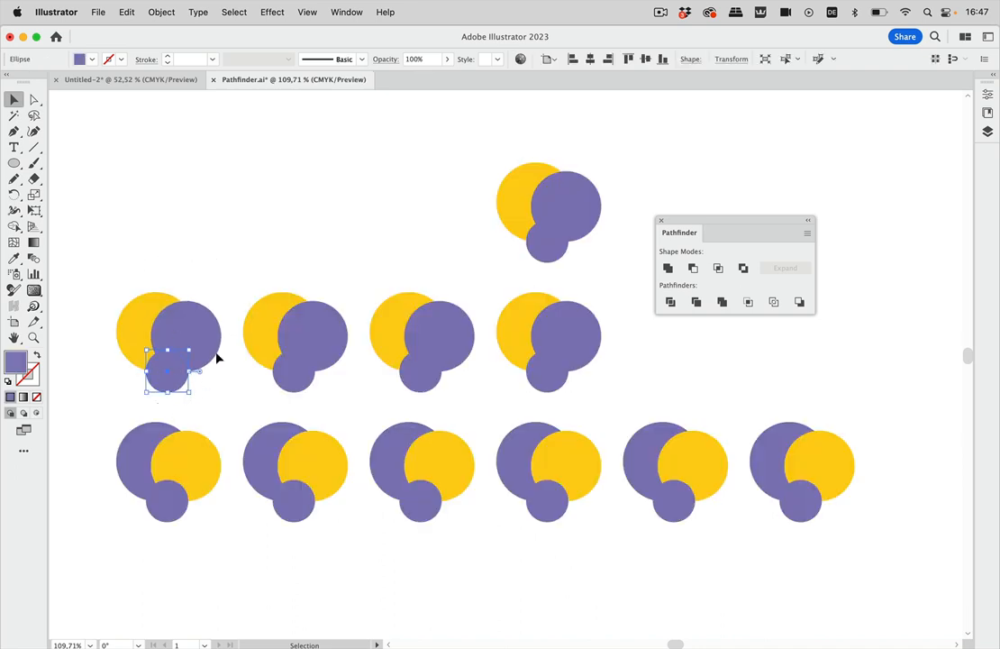
{"action": "left_click", "coordinate": [139, 267]}
{"action": "left_click_drag", "start_coordinate": [118, 282], "coordinate": [198, 388]}
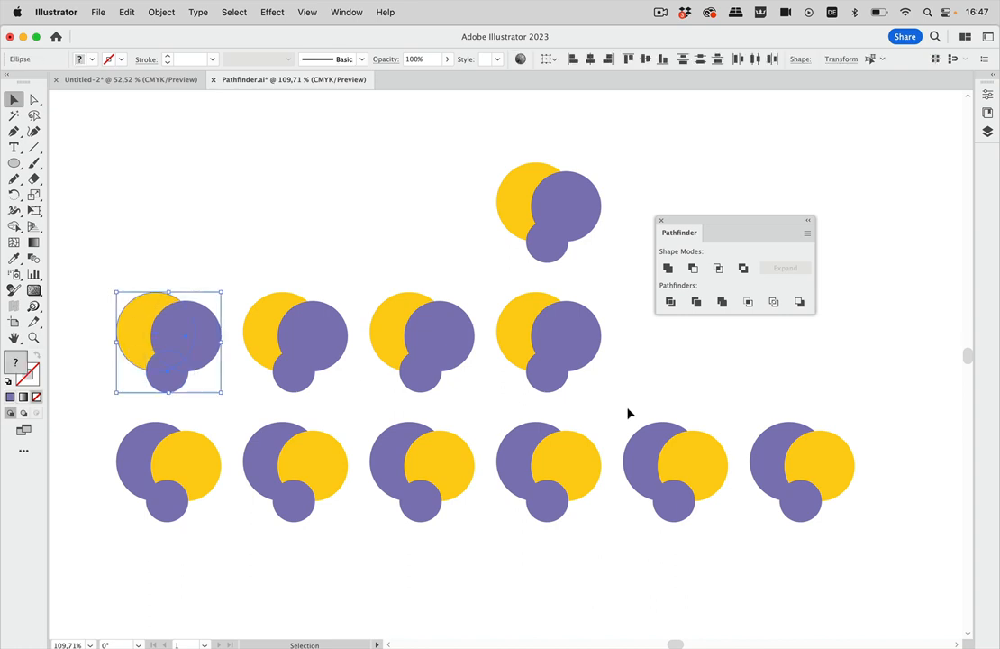
{"action": "left_click", "coordinate": [668, 270]}
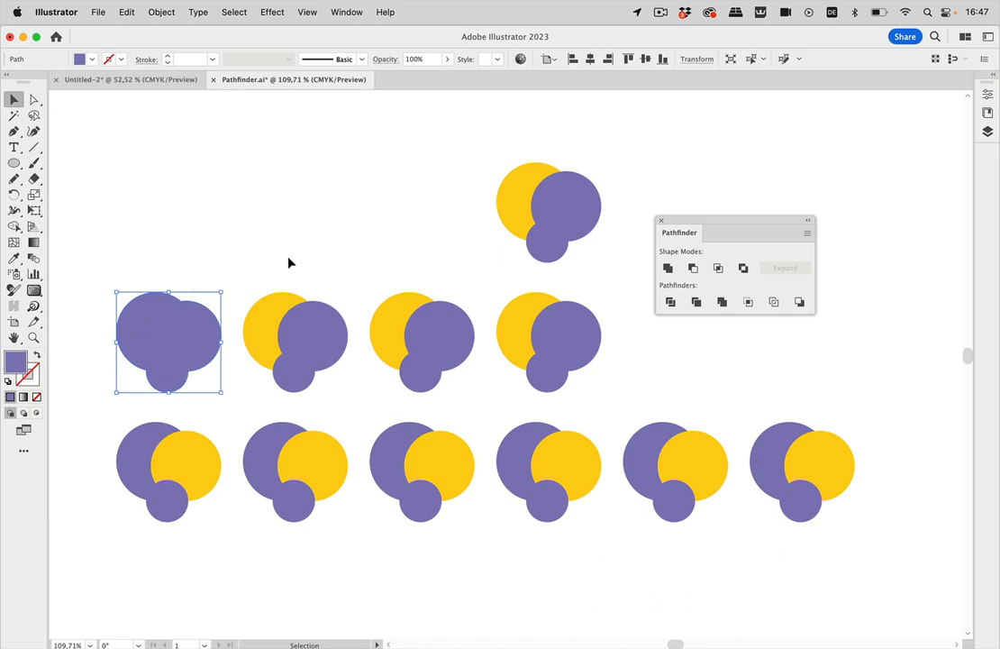
Apply Minus Front to the second circle group in the middle row and Intersect to the third group.
{"action": "left_click_drag", "start_coordinate": [256, 266], "coordinate": [325, 396]}
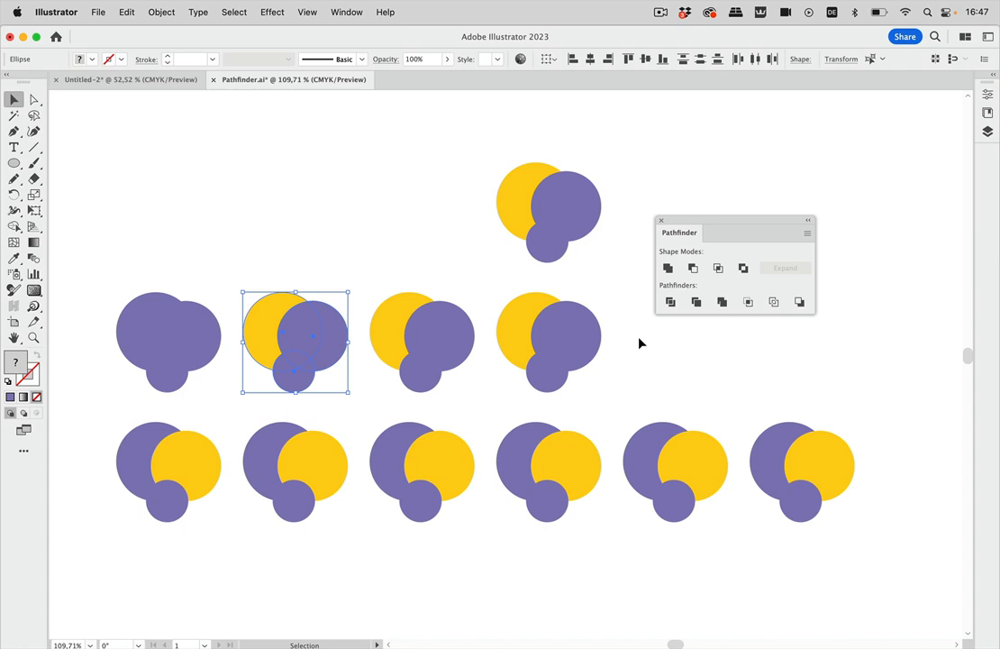
{"action": "left_click", "coordinate": [693, 270]}
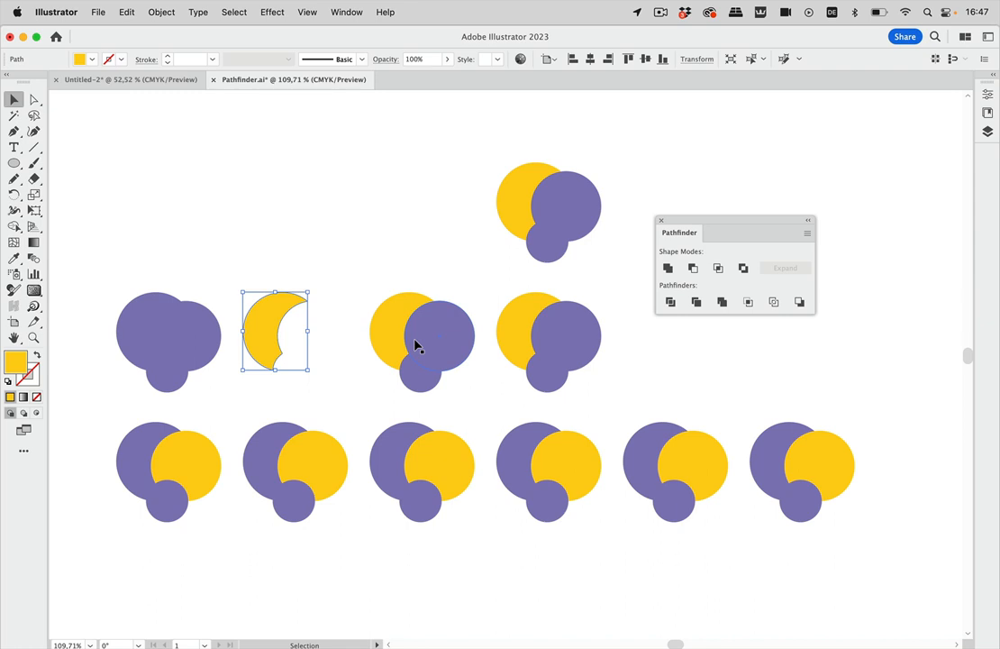
{"action": "left_click_drag", "start_coordinate": [386, 273], "coordinate": [443, 384]}
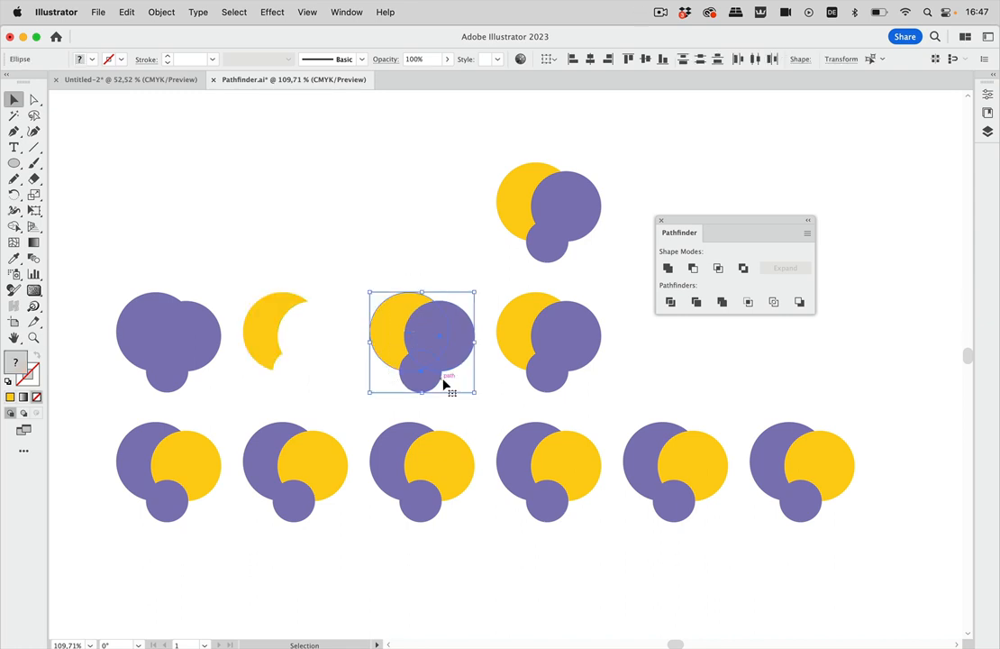
{"action": "left_click", "coordinate": [718, 269]}
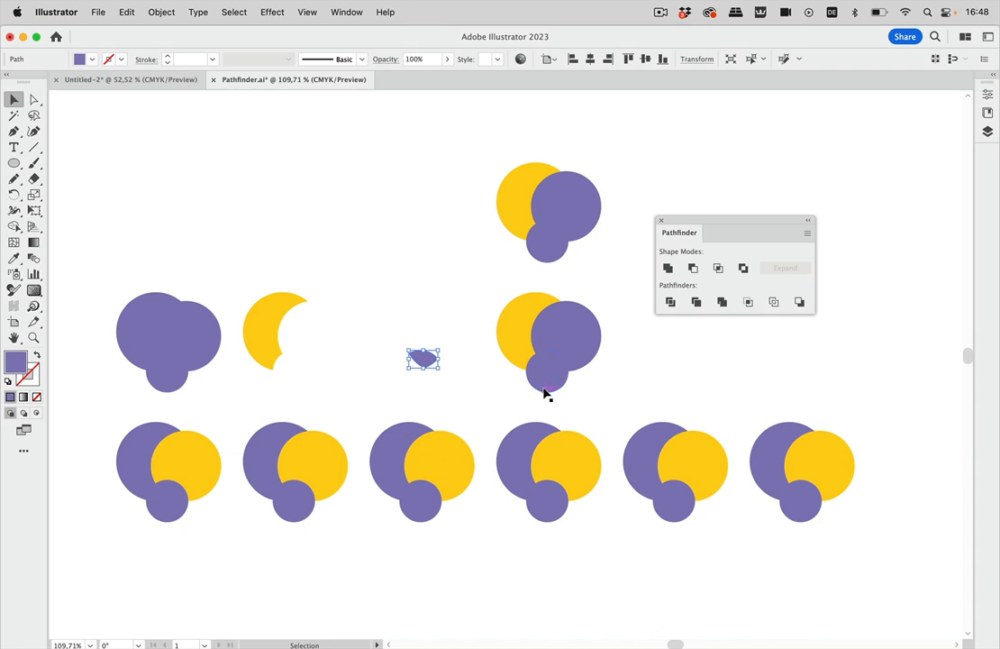
Check in outline view where all three circles of the fourth middle-row group overlap, and restore the preview.
{"action": "key", "text": "a"}
{"action": "key", "text": "super+y"}
{"action": "key", "text": "v"}
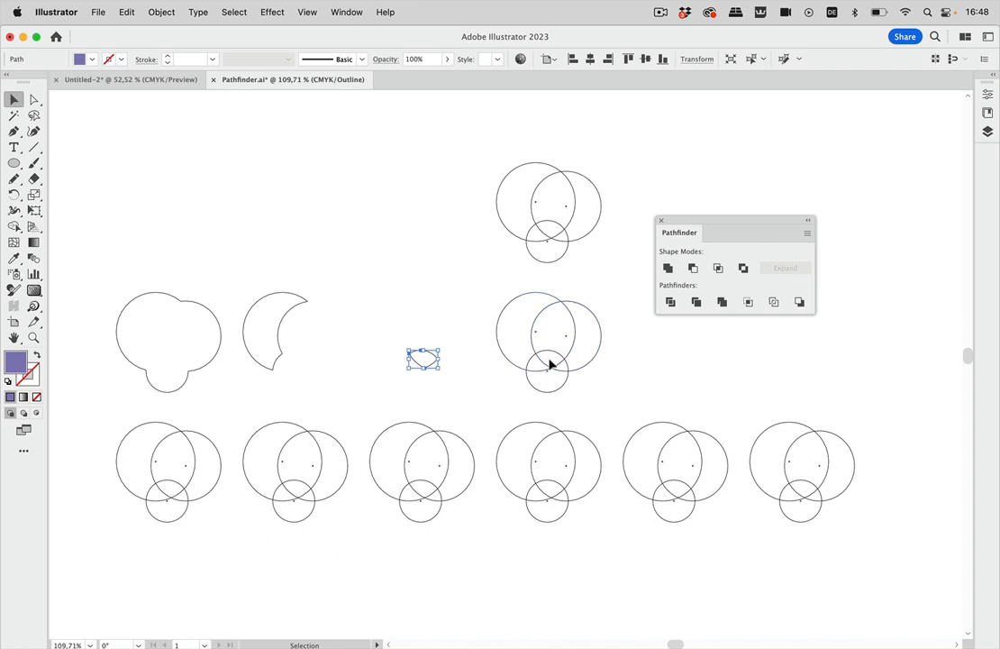
{"action": "key", "text": "super+y"}
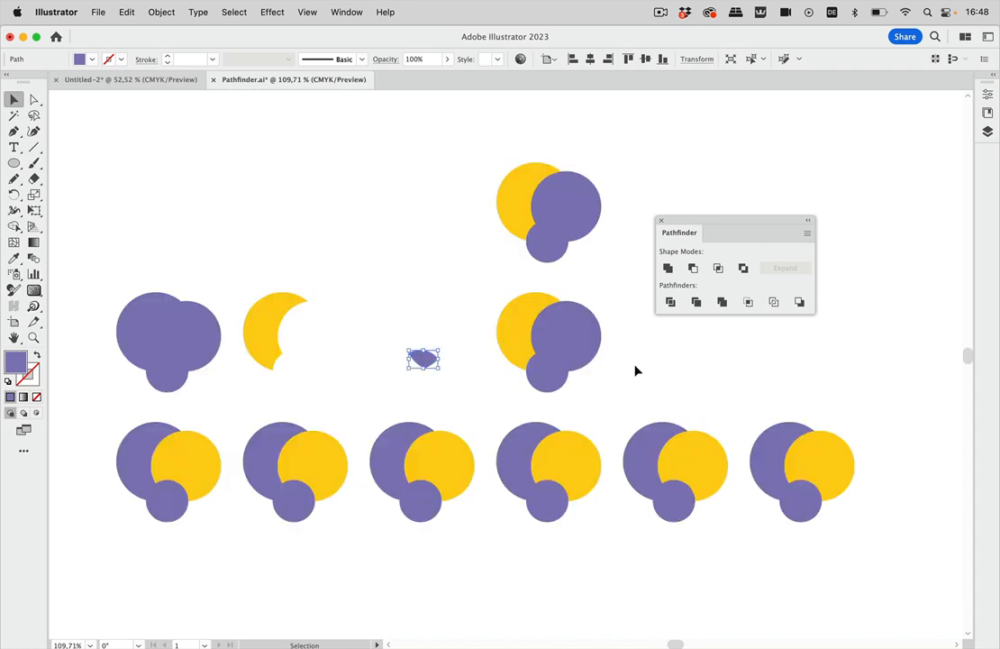
Exclude the overlapping areas of the fourth circle group in the middle row.
{"action": "left_click", "coordinate": [453, 352]}
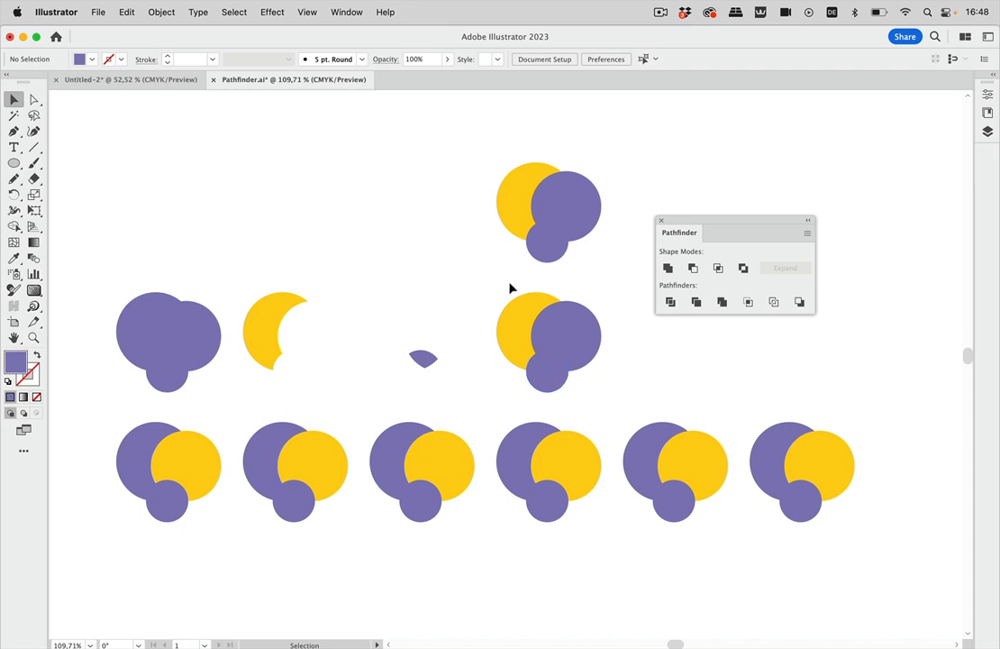
{"action": "left_click_drag", "start_coordinate": [486, 298], "coordinate": [591, 385]}
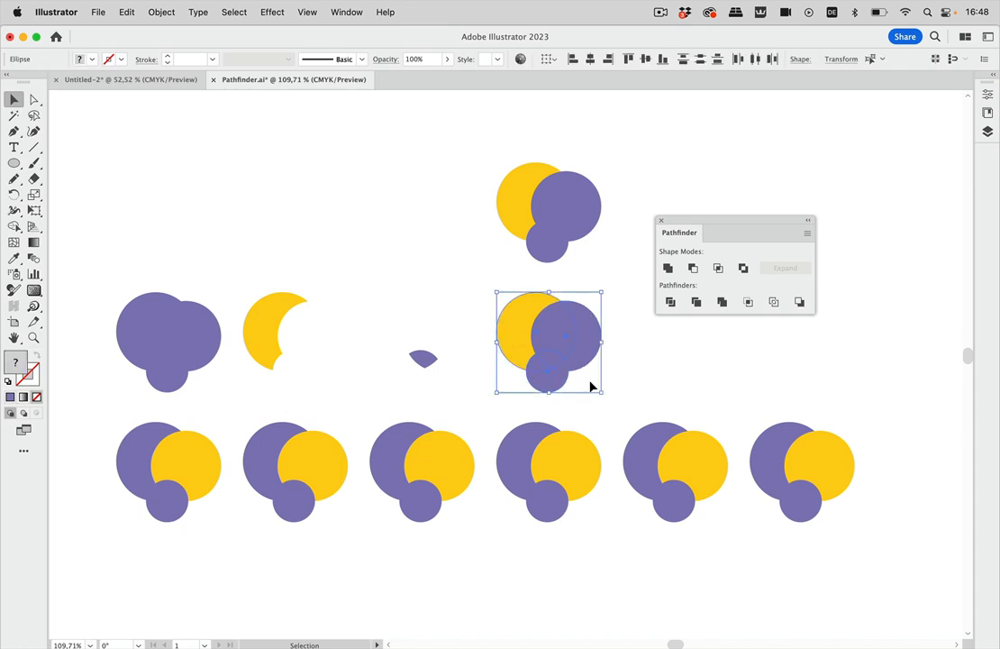
{"action": "left_click", "coordinate": [743, 268]}
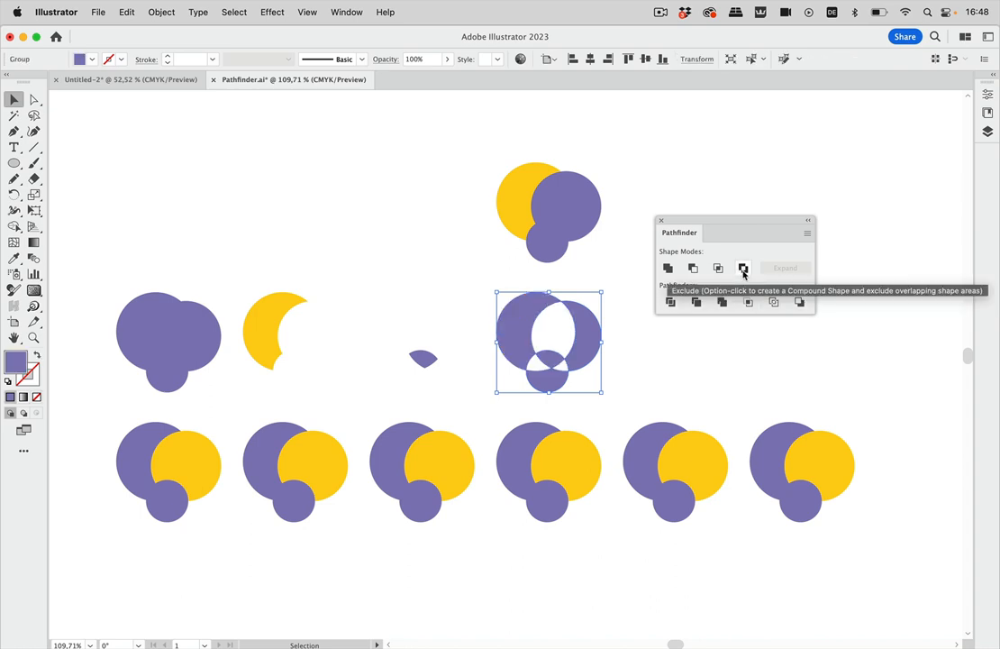
{"action": "left_click", "coordinate": [701, 367]}
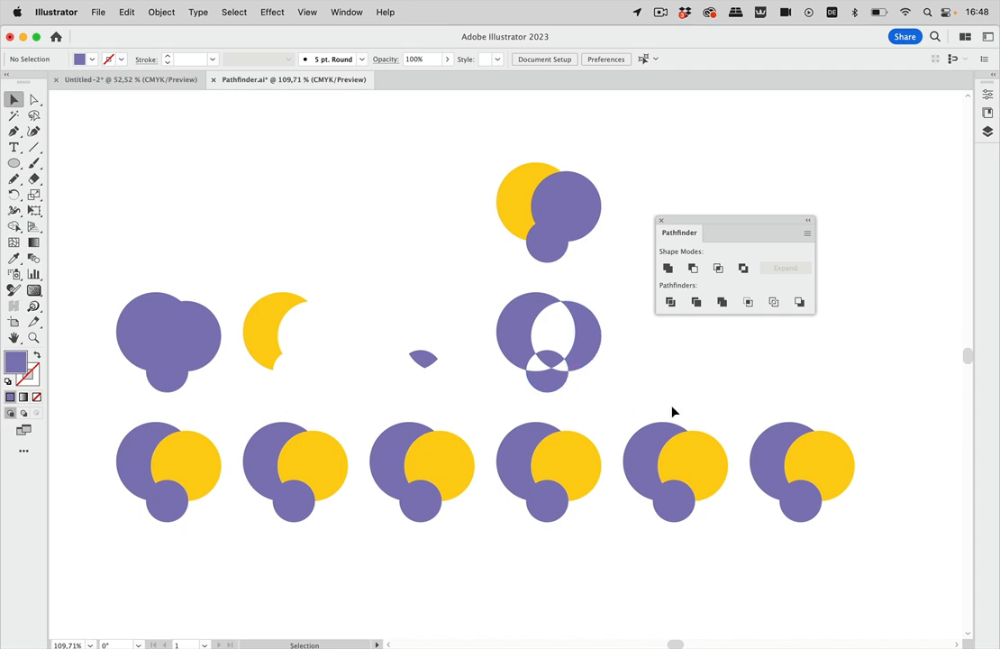
Make a compound path from the three circles of the single group above the middle row.
{"action": "left_click_drag", "start_coordinate": [487, 145], "coordinate": [592, 258]}
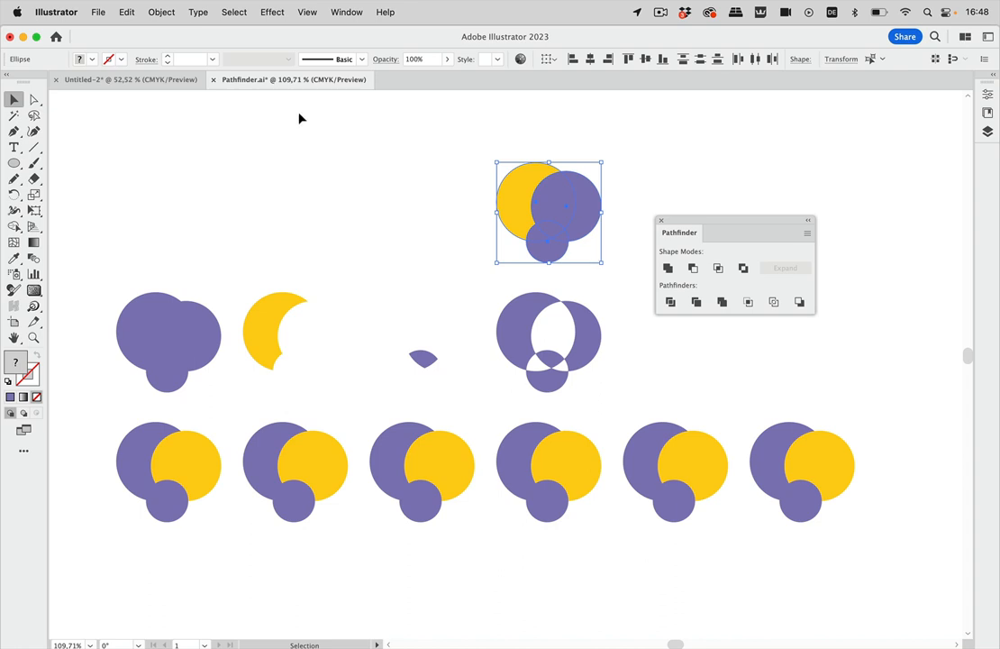
{"action": "left_click", "coordinate": [161, 12]}
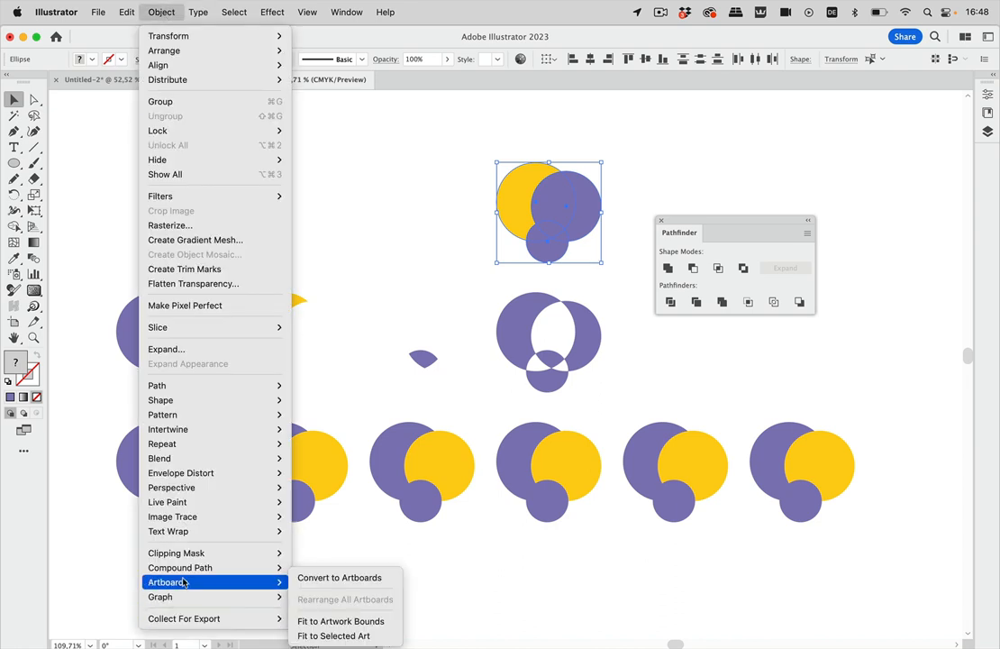
{"action": "mouse_move", "coordinate": [208, 568]}
{"action": "left_click", "coordinate": [317, 569]}
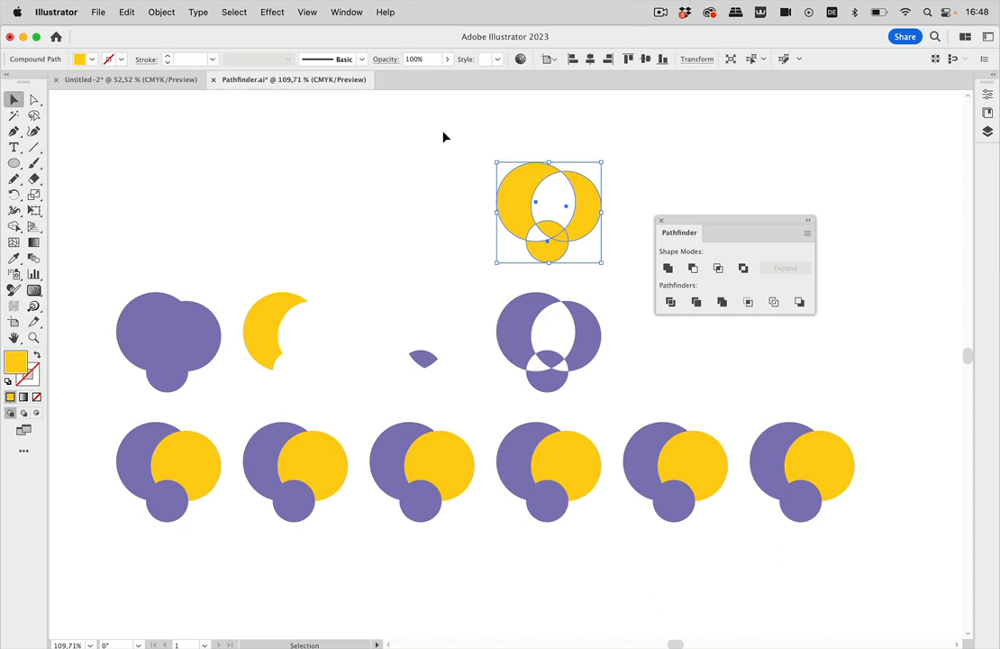
Set the yellow compound path to the Even-Odd Fill Rule, close the Attributes panel and deselect the path.
{"action": "left_click", "coordinate": [348, 12]}
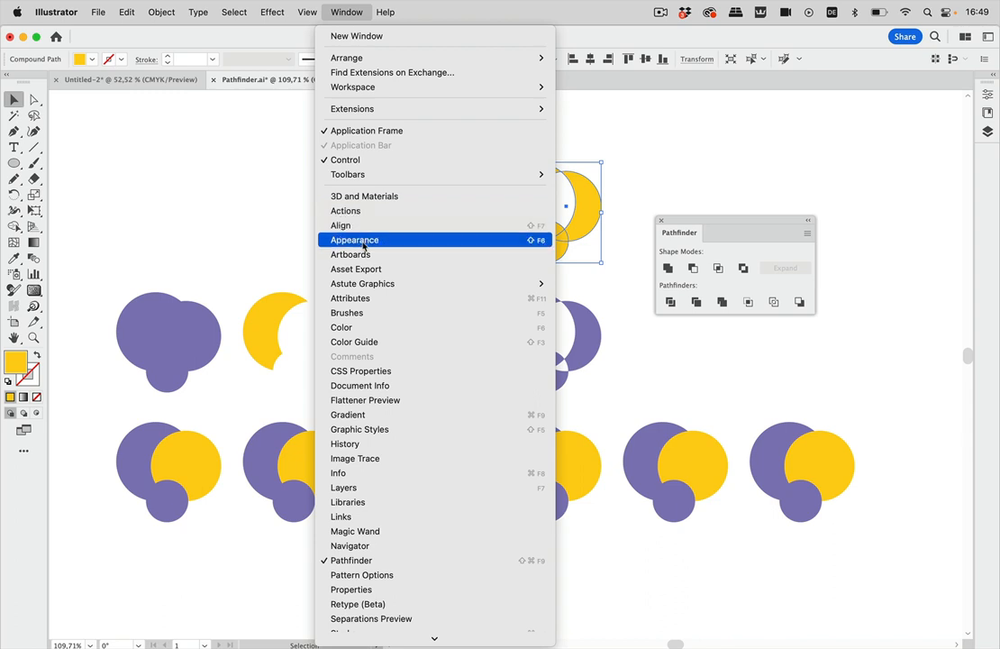
{"action": "left_click", "coordinate": [356, 299]}
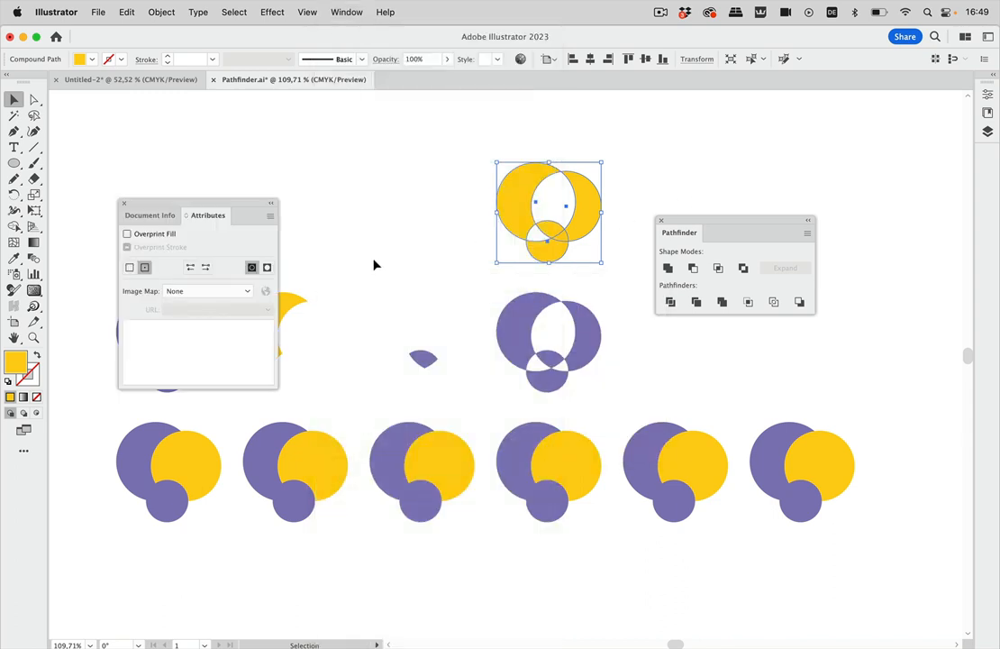
{"action": "left_click", "coordinate": [266, 267]}
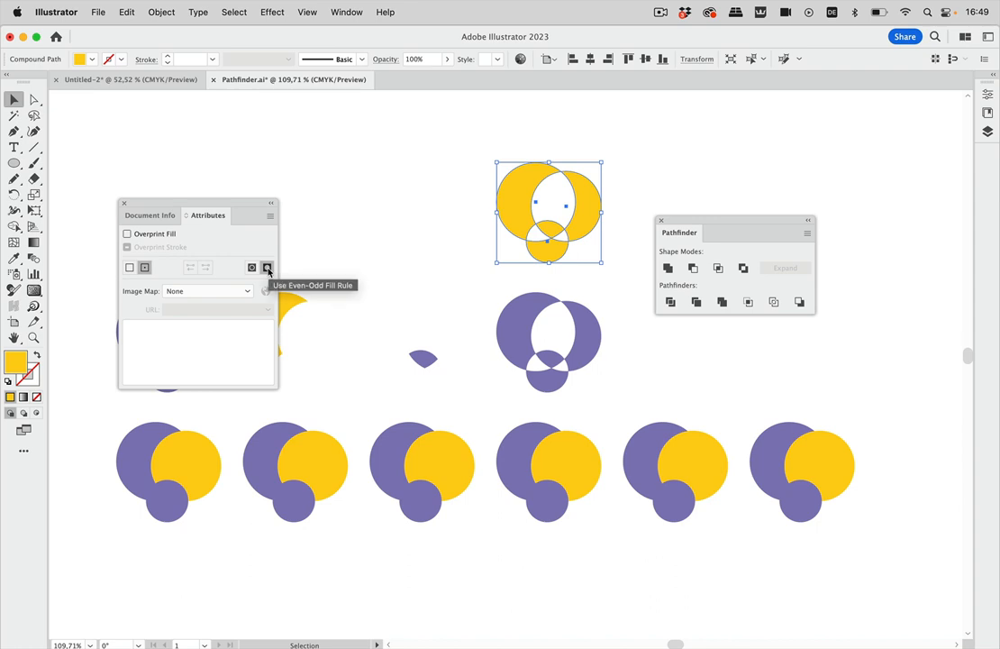
{"action": "left_click", "coordinate": [124, 202]}
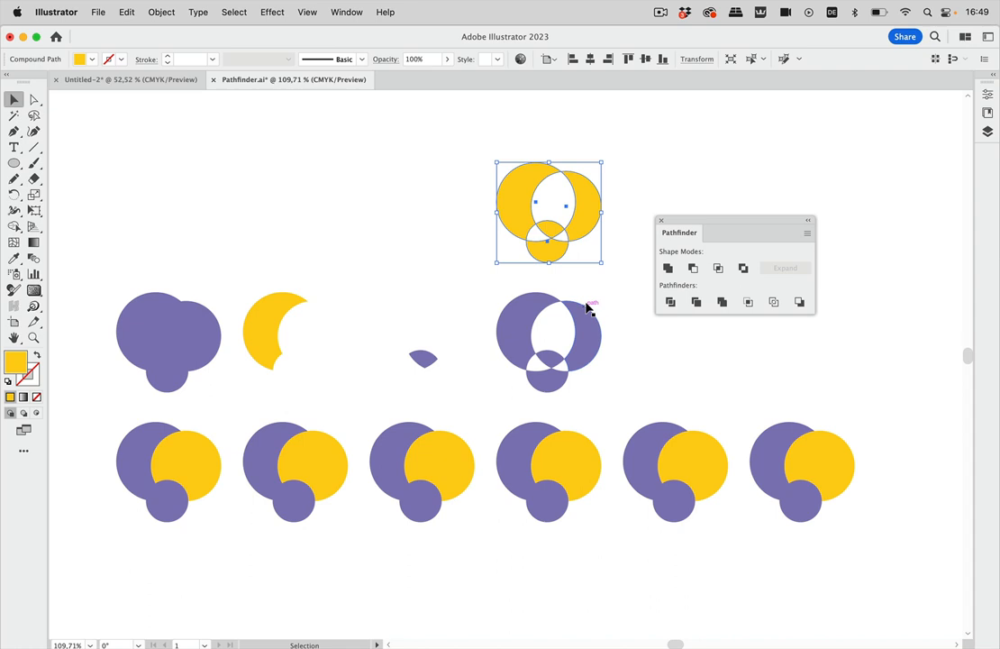
{"action": "left_click", "coordinate": [442, 247]}
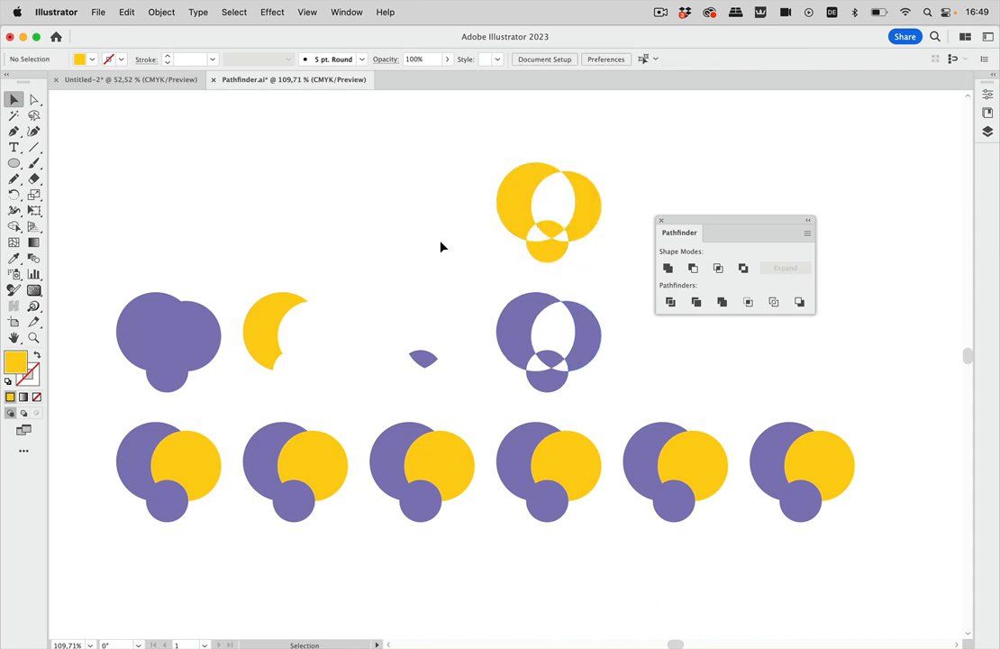
Move the Pathfinder panel below the bottom row and divide that row's first circle group into its overlapping pieces.
{"action": "scroll", "coordinate": [441, 243], "scroll_direction": "down", "scroll_amount": 5}
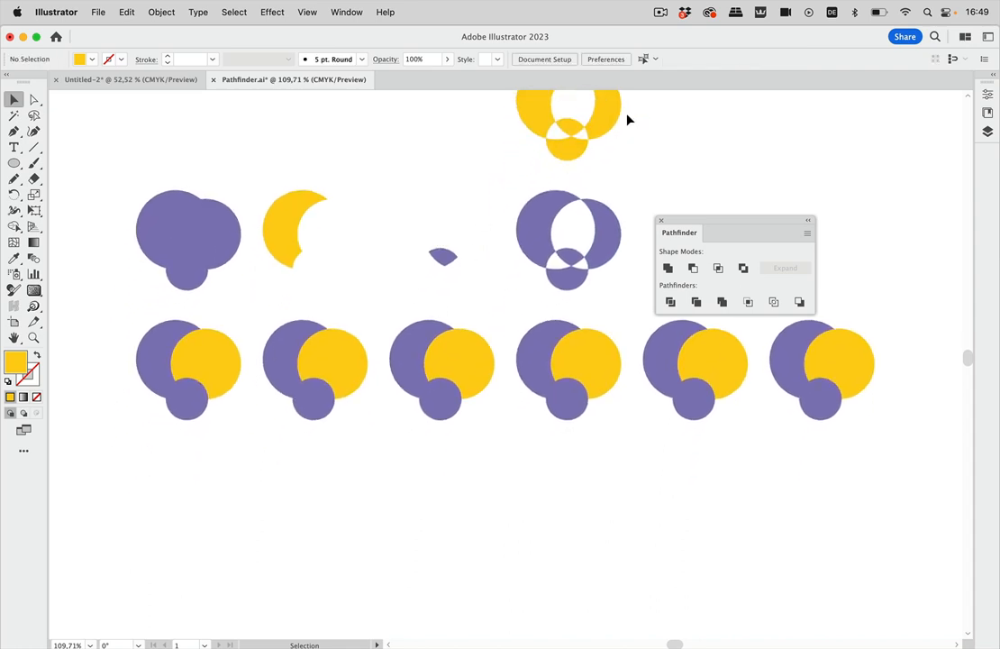
{"action": "left_click_drag", "start_coordinate": [721, 224], "coordinate": [188, 487]}
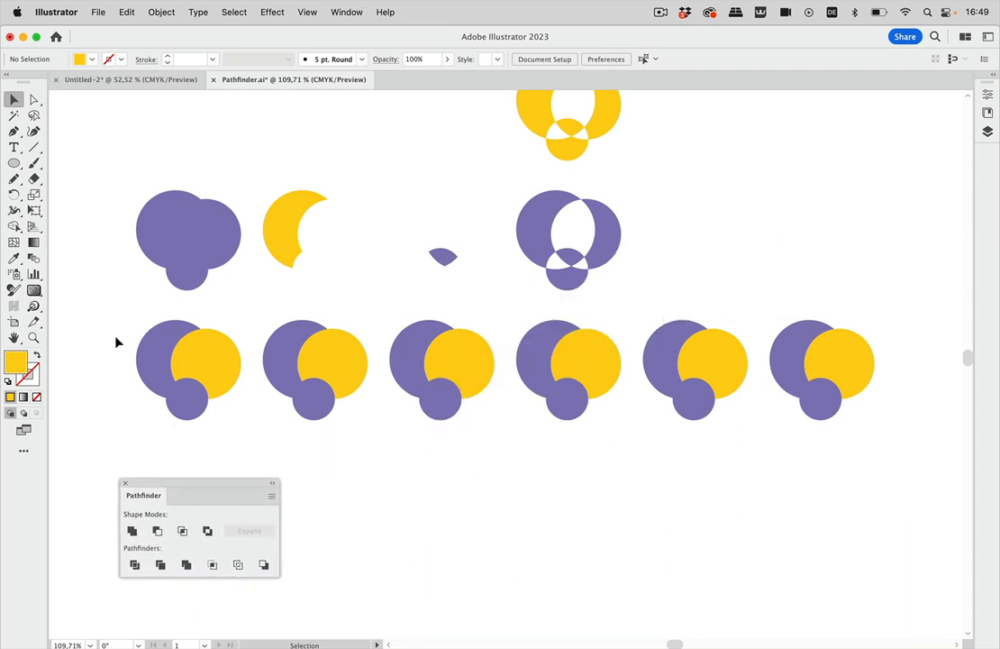
{"action": "left_click_drag", "start_coordinate": [116, 337], "coordinate": [197, 391]}
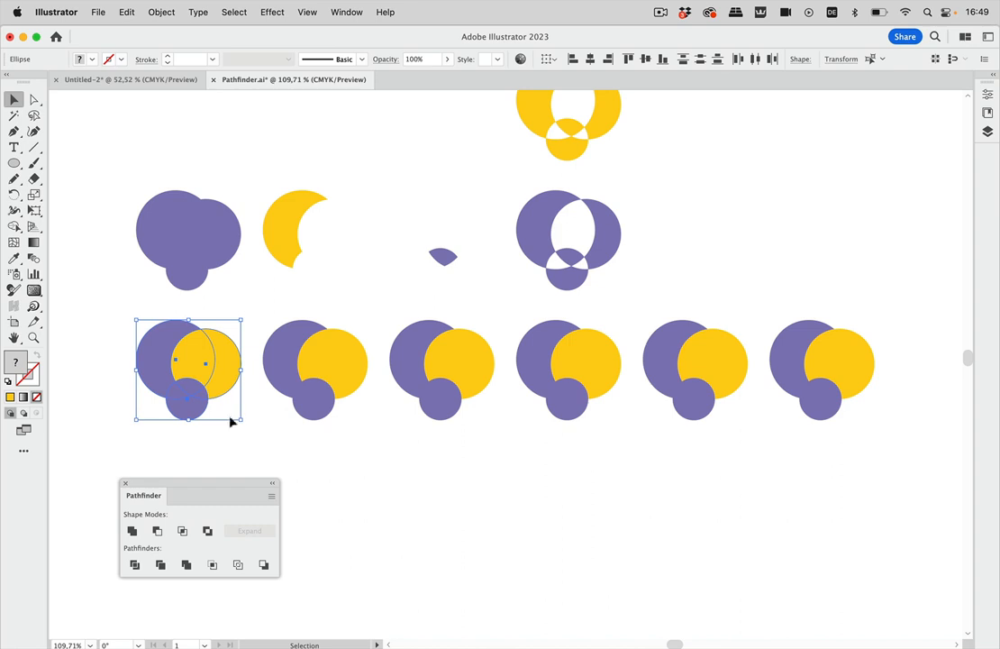
{"action": "left_click", "coordinate": [134, 564]}
{"action": "left_click", "coordinate": [361, 483]}
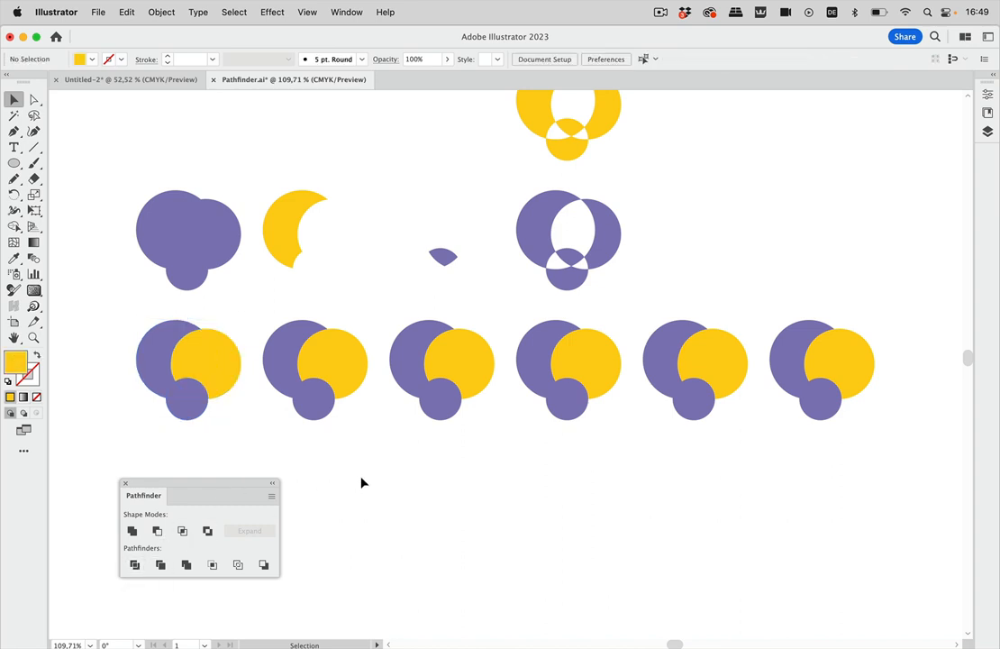
Ungroup the divided first group of the bottom row and move its individual pieces apart.
{"action": "left_click", "coordinate": [221, 377]}
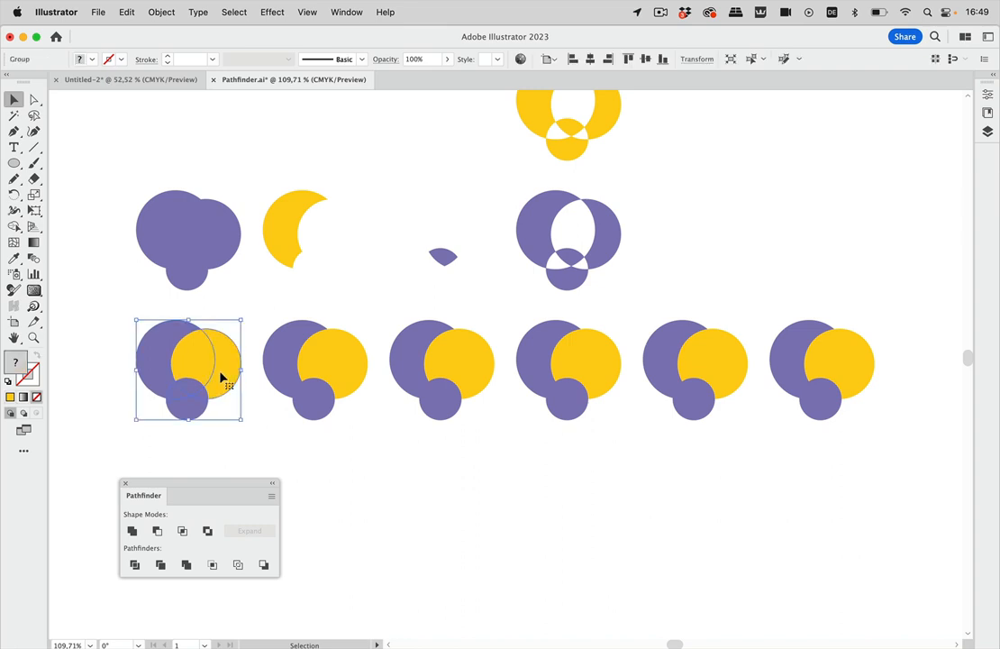
{"action": "key", "text": "super"}
{"action": "left_click", "coordinate": [258, 418]}
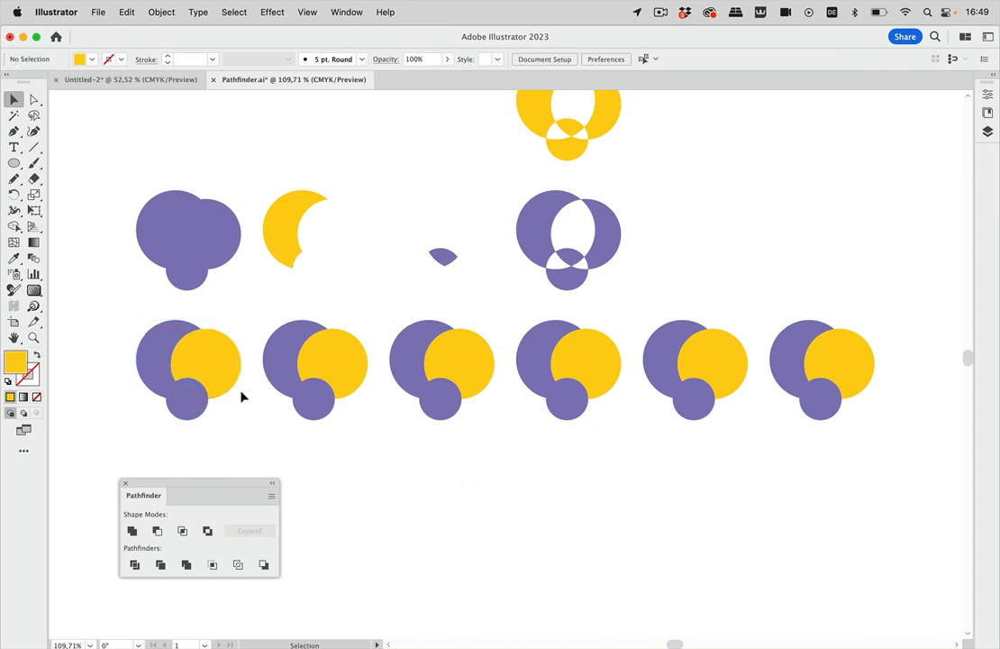
{"action": "left_click_drag", "start_coordinate": [168, 350], "coordinate": [157, 339]}
{"action": "left_click_drag", "start_coordinate": [183, 405], "coordinate": [203, 350]}
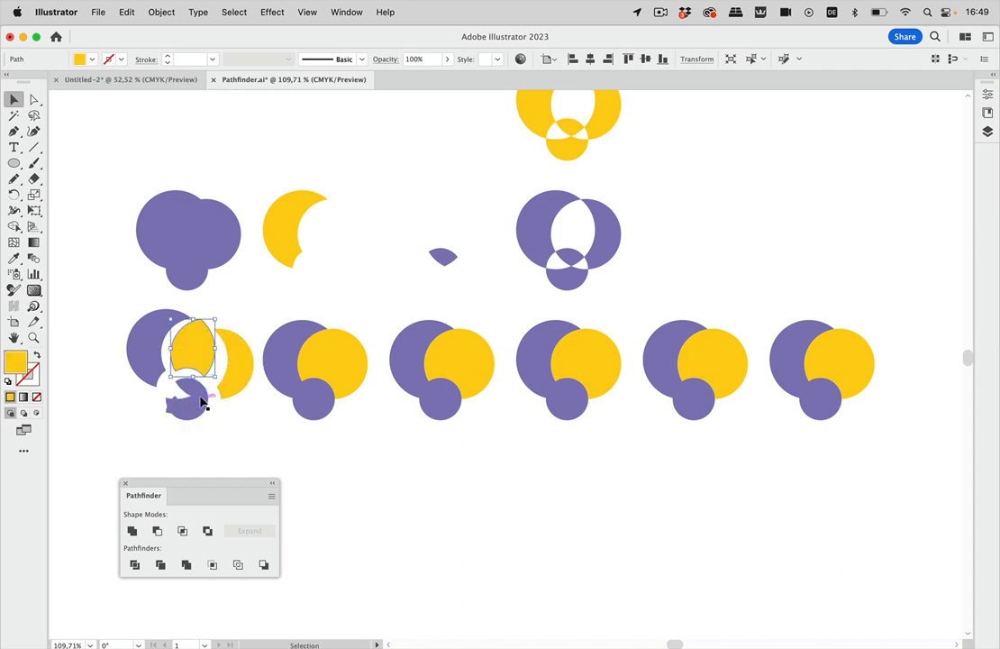
{"action": "left_click_drag", "start_coordinate": [204, 402], "coordinate": [200, 436]}
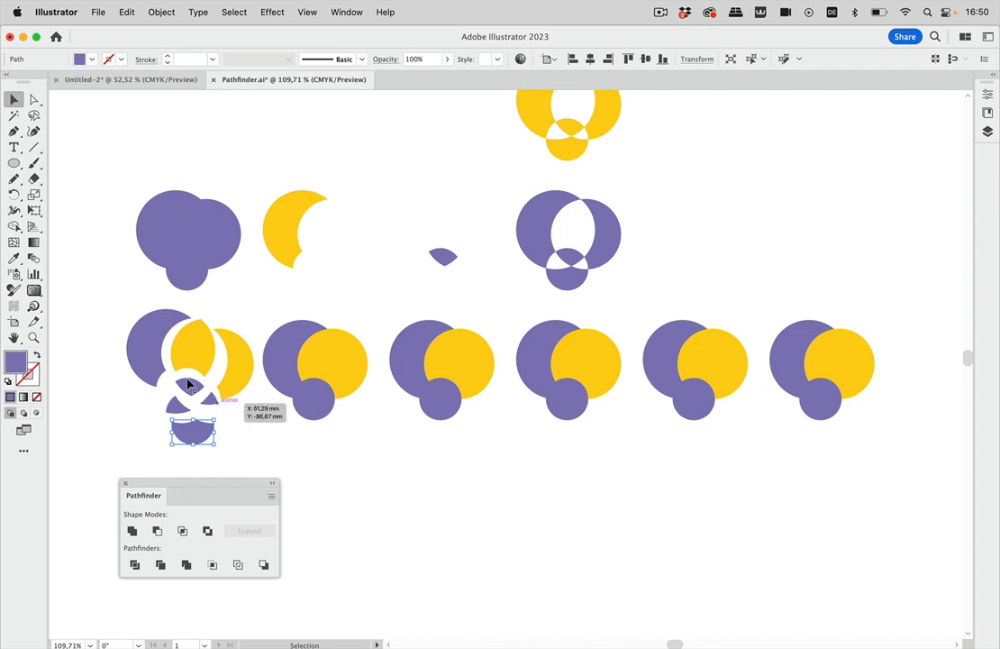
Move the Pathfinder panel beneath the second bottom-row circle group and trim that group.
{"action": "left_click_drag", "start_coordinate": [277, 441], "coordinate": [330, 368]}
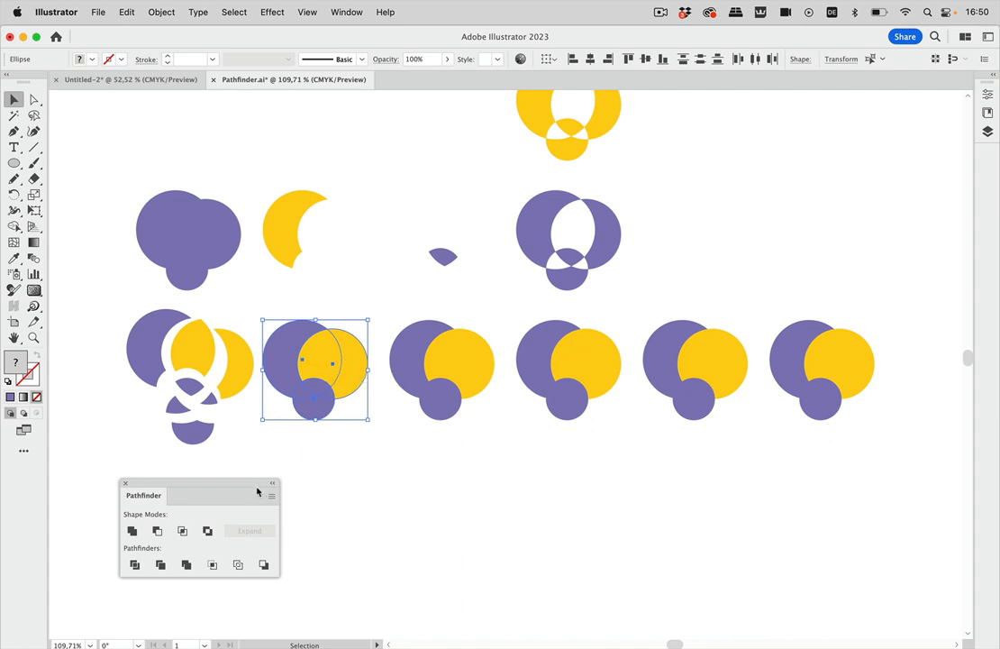
{"action": "left_click_drag", "start_coordinate": [259, 487], "coordinate": [390, 461]}
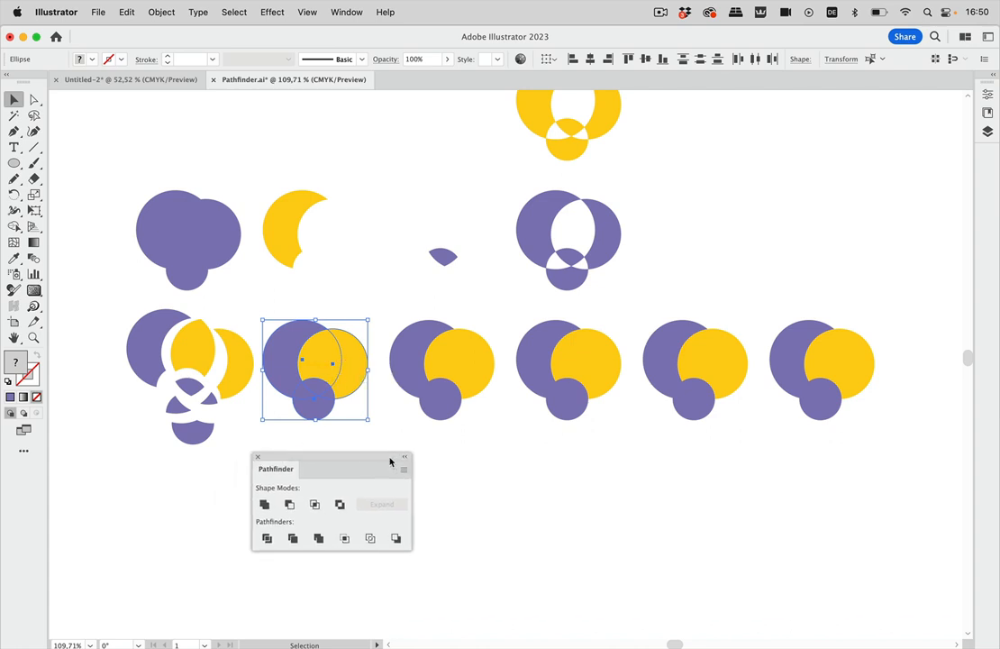
{"action": "left_click", "coordinate": [293, 539]}
{"action": "left_click", "coordinate": [541, 520]}
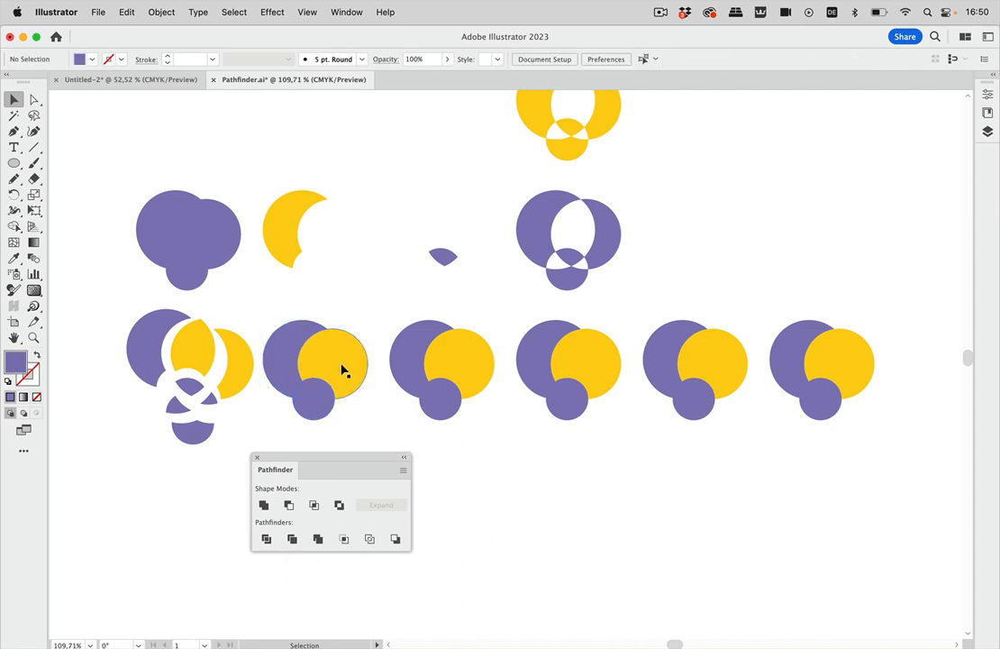
Ungroup the trimmed shapes and pull the purple crescent, the yellow shape and the small purple circle apart.
{"action": "left_click_drag", "start_coordinate": [344, 371], "coordinate": [350, 367]}
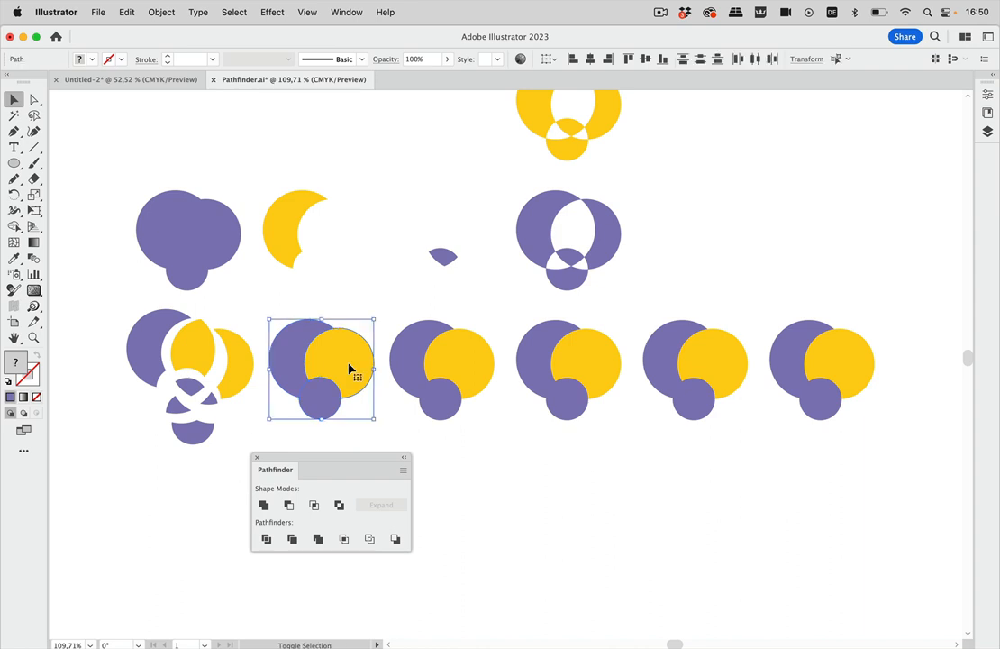
{"action": "left_click", "coordinate": [422, 420]}
{"action": "left_click_drag", "start_coordinate": [285, 345], "coordinate": [277, 329]}
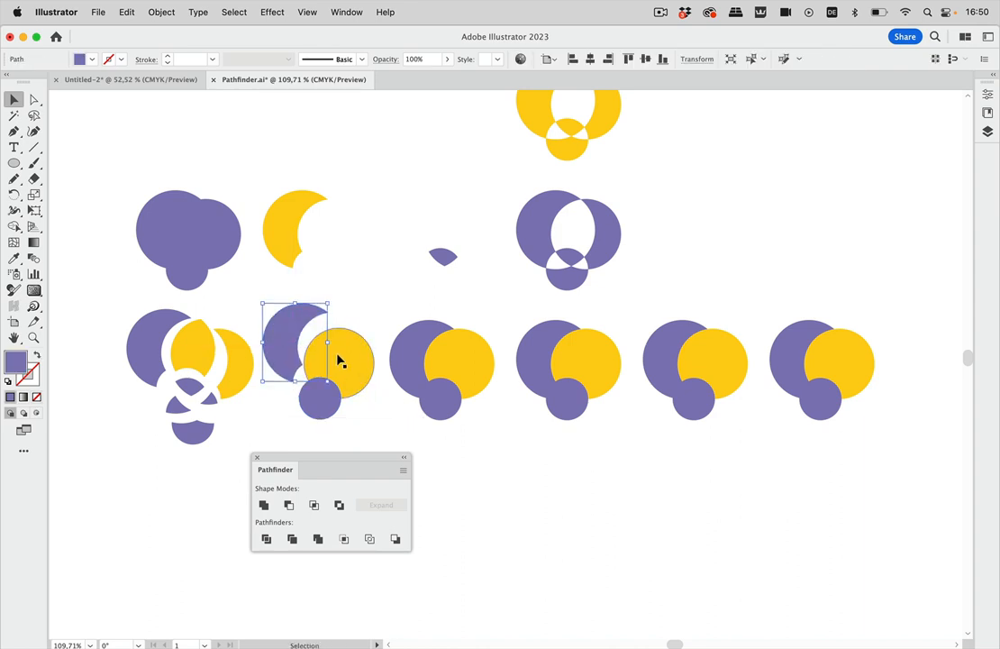
{"action": "left_click_drag", "start_coordinate": [337, 360], "coordinate": [348, 351]}
{"action": "left_click_drag", "start_coordinate": [317, 394], "coordinate": [318, 408]}
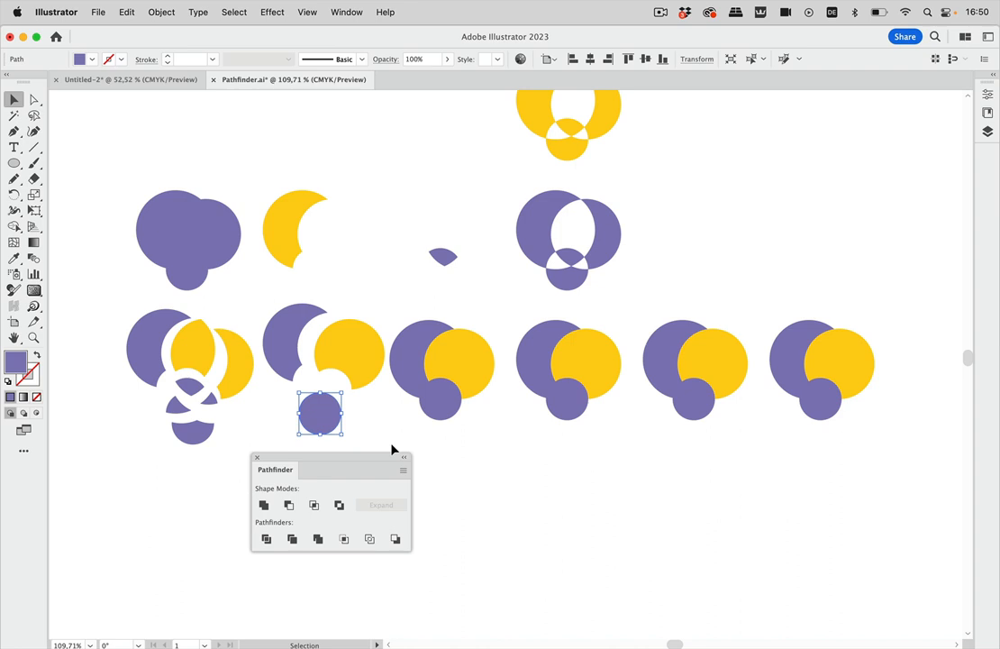
Merge the three circles of the third bottom-row group, then ungroup and deselect the result.
{"action": "left_click", "coordinate": [458, 380]}
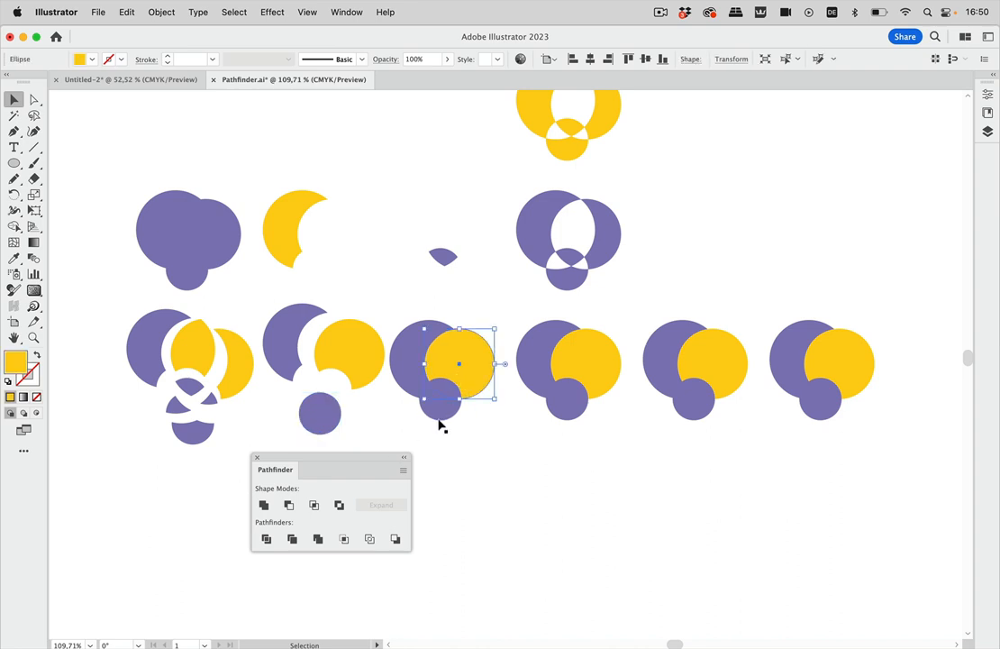
{"action": "left_click", "coordinate": [459, 365]}
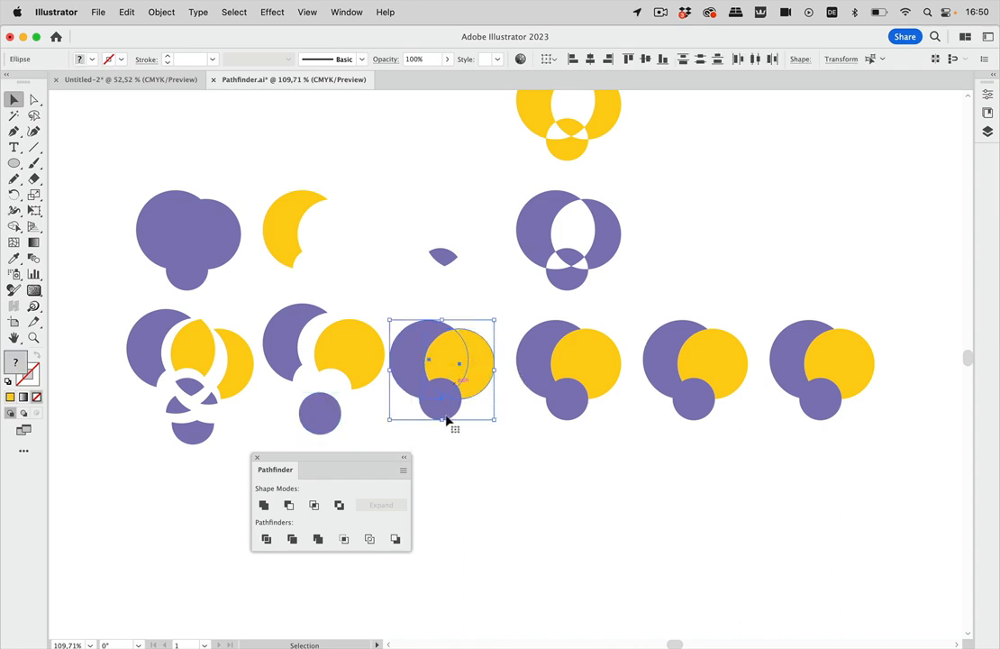
{"action": "left_click", "coordinate": [319, 540]}
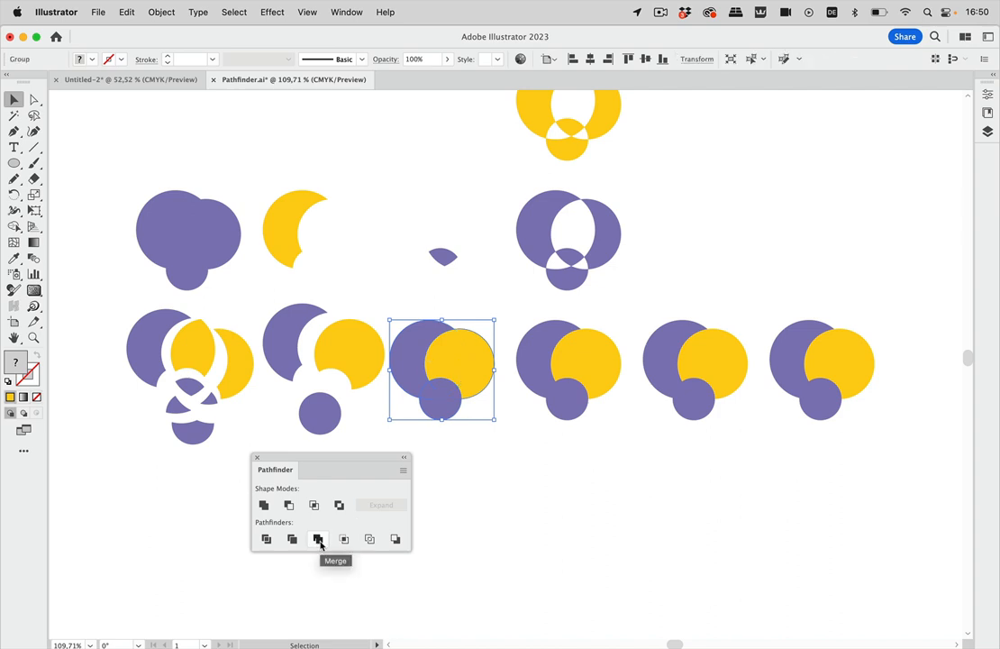
{"action": "key", "text": "super+shift+g"}
{"action": "left_click", "coordinate": [476, 427]}
Move the yellow piece of the merged shapes up and away, and the joined purple piece downward.
{"action": "left_click_drag", "start_coordinate": [459, 356], "coordinate": [473, 353]}
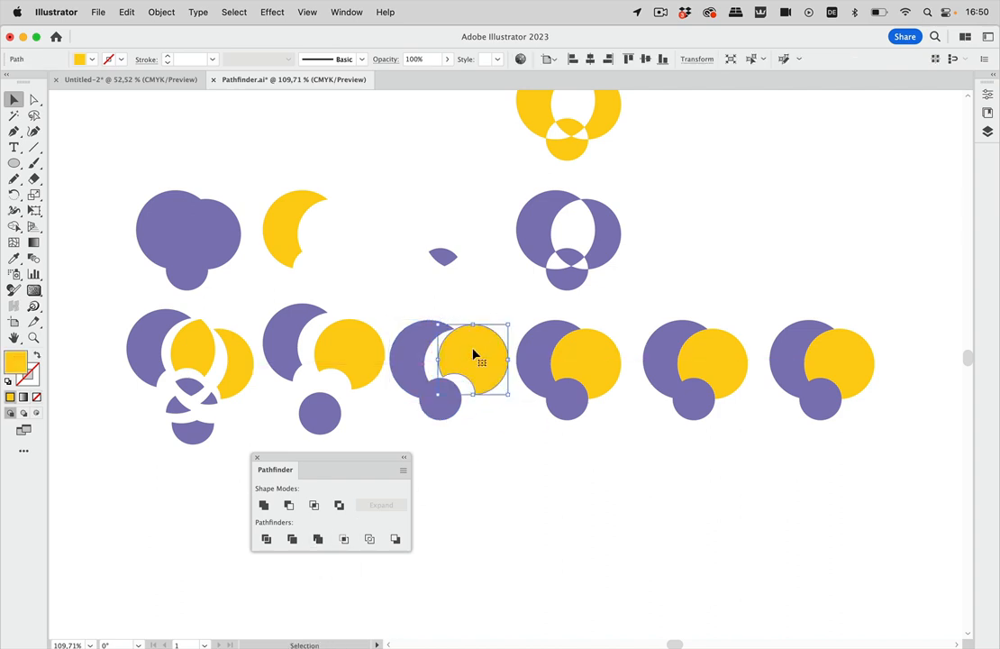
{"action": "left_click", "coordinate": [436, 411]}
{"action": "left_click_drag", "start_coordinate": [446, 398], "coordinate": [441, 412]}
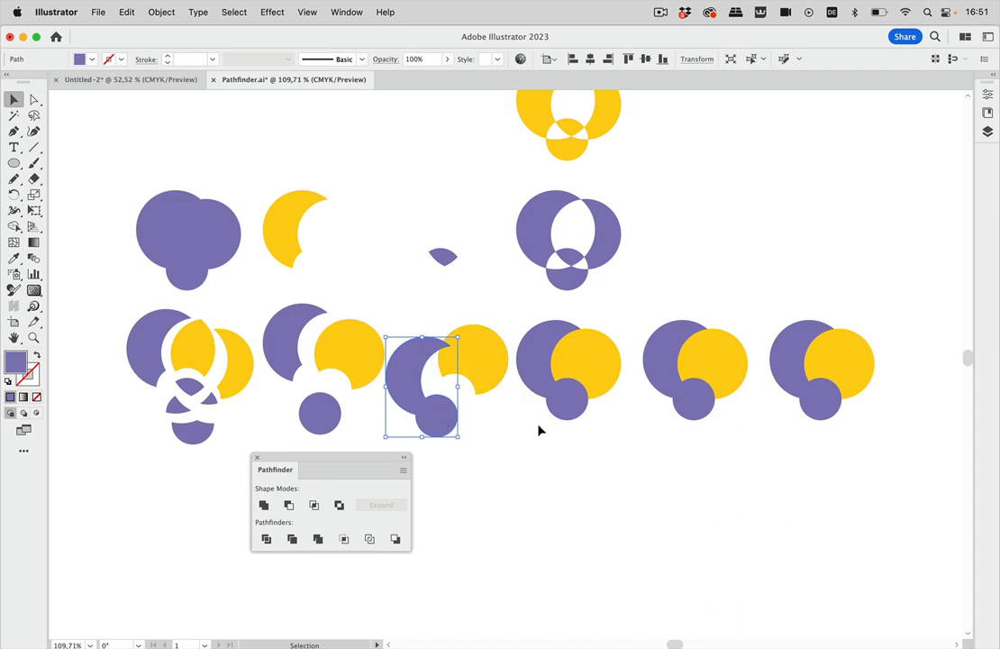
Crop the fourth bottom-row circle group to its frontmost small circle and deselect it.
{"action": "left_click", "coordinate": [581, 375]}
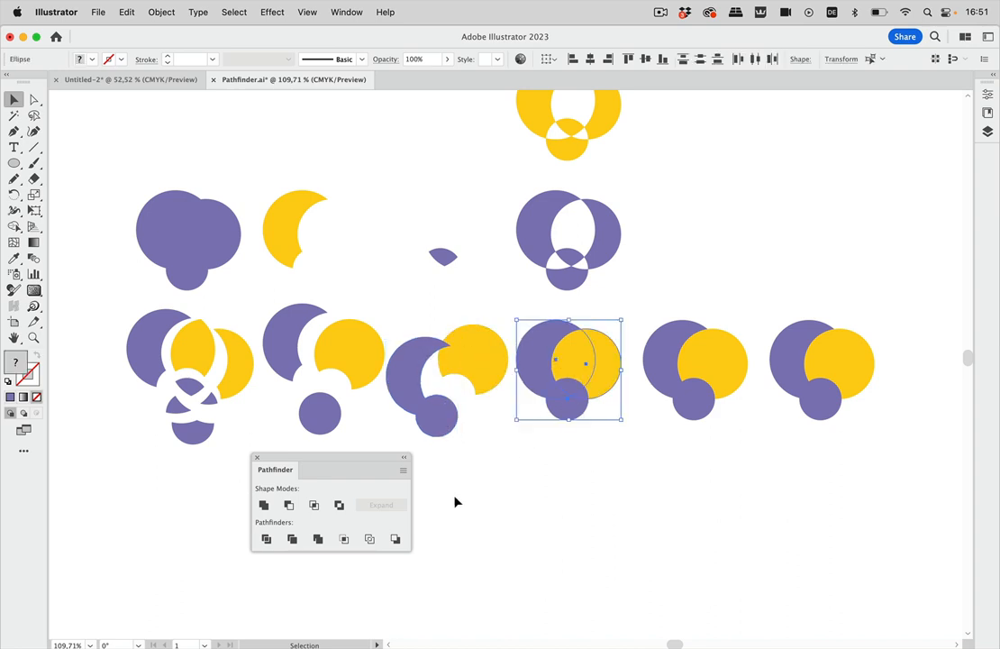
{"action": "left_click", "coordinate": [344, 539]}
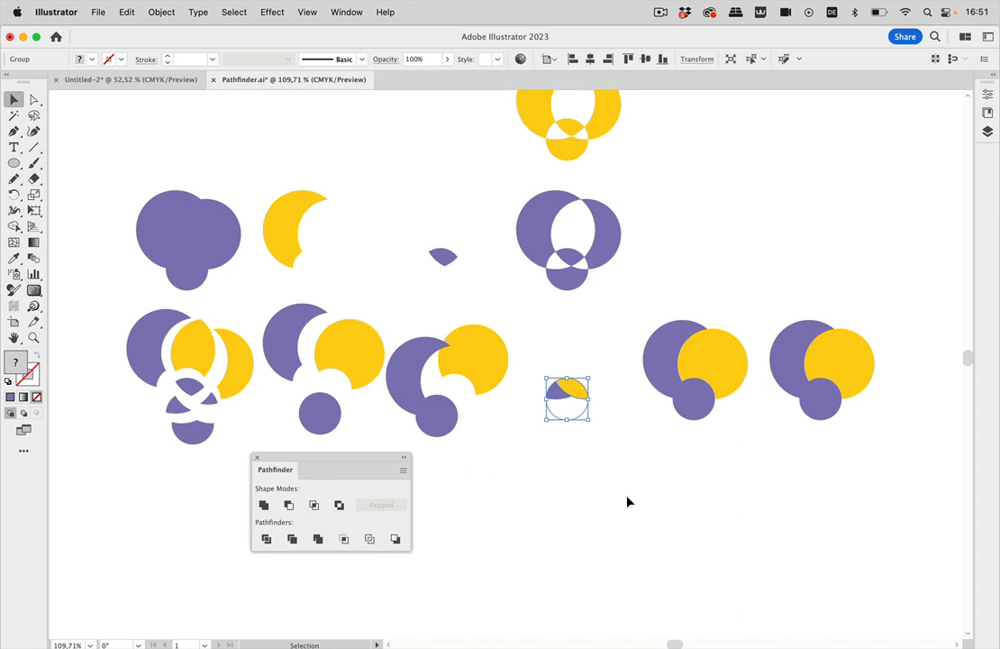
{"action": "left_click", "coordinate": [605, 442]}
Ungroup the cropped result and move its unfilled path below the coloured pieces.
{"action": "left_click", "coordinate": [584, 420]}
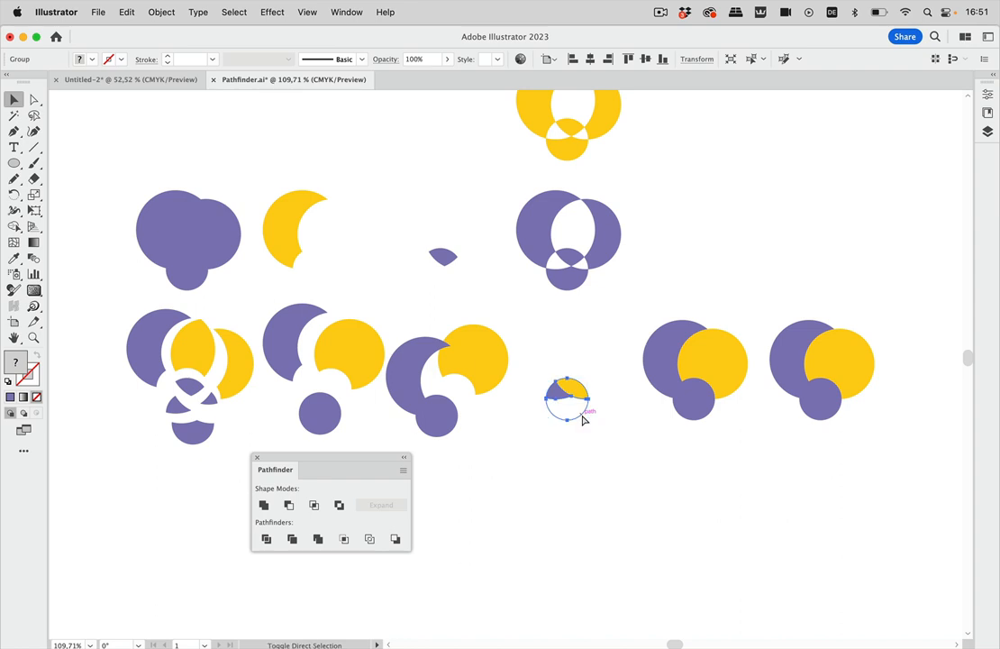
{"action": "left_click", "coordinate": [616, 443]}
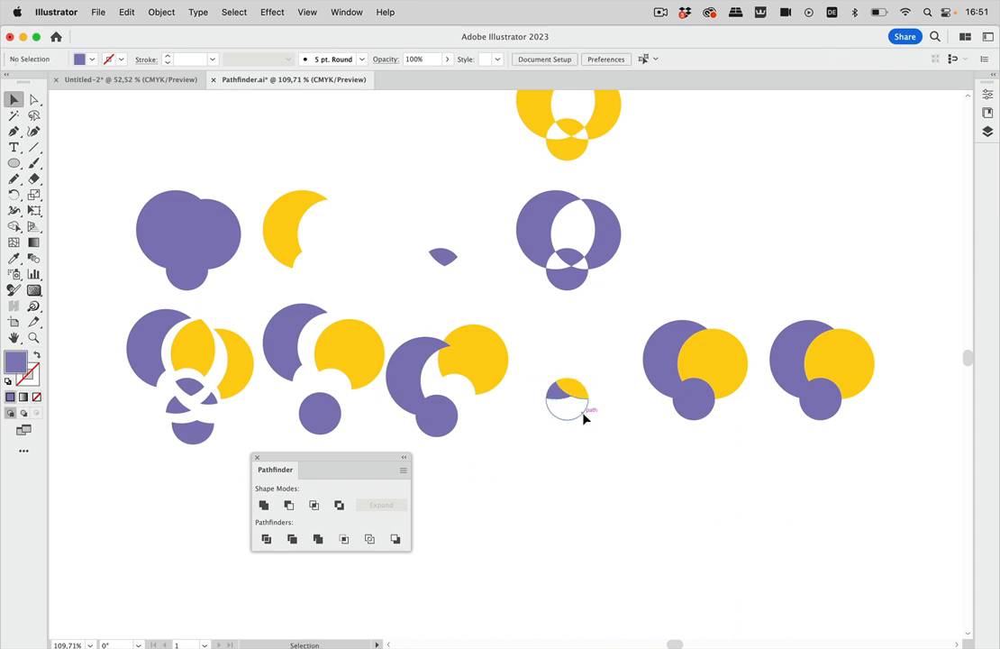
{"action": "left_click_drag", "start_coordinate": [585, 416], "coordinate": [587, 441]}
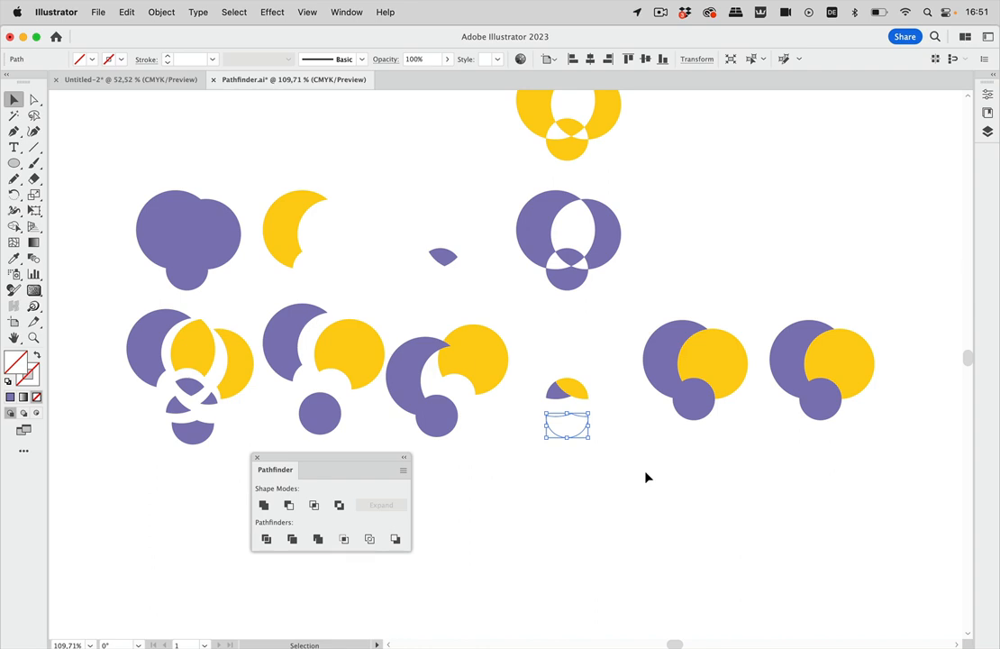
Convert the fifth bottom-row circle group to outlines with the Outline pathfinder and deselect it.
{"action": "left_click_drag", "start_coordinate": [645, 472], "coordinate": [724, 361]}
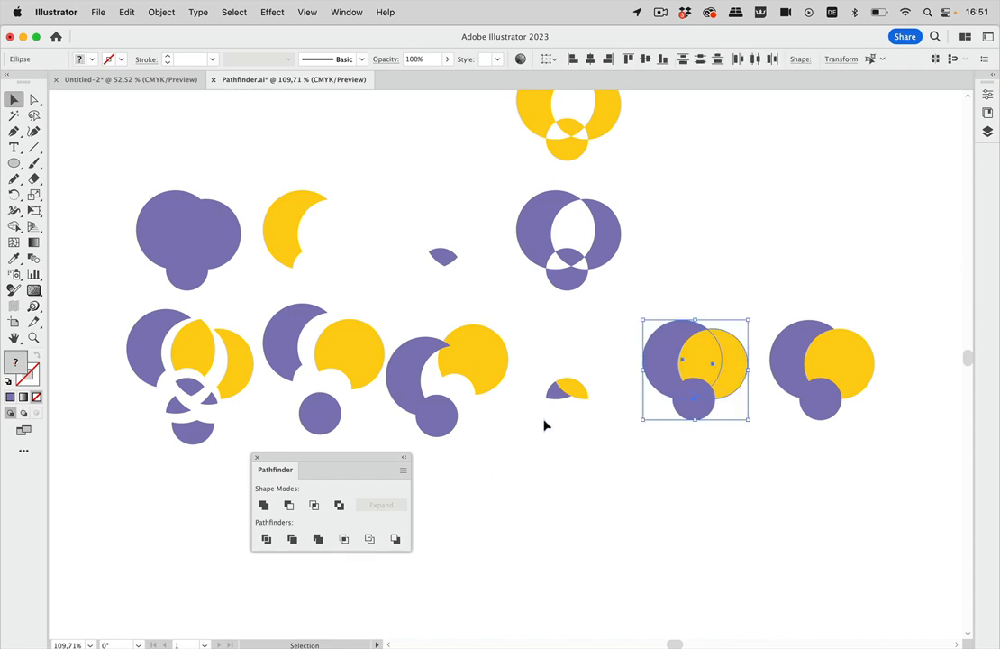
{"action": "left_click", "coordinate": [372, 543]}
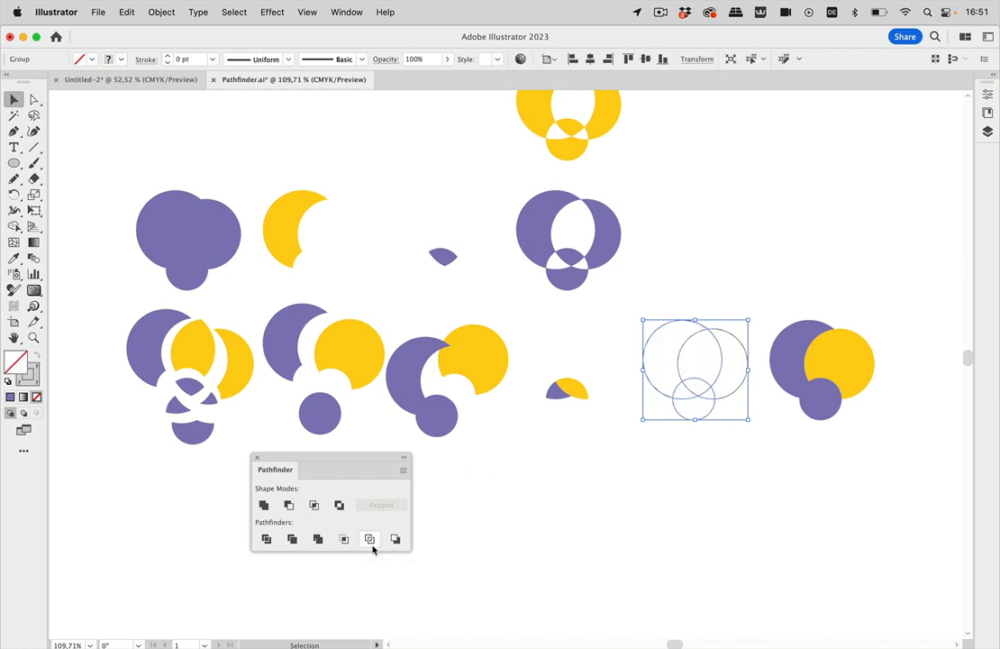
{"action": "left_click", "coordinate": [737, 491]}
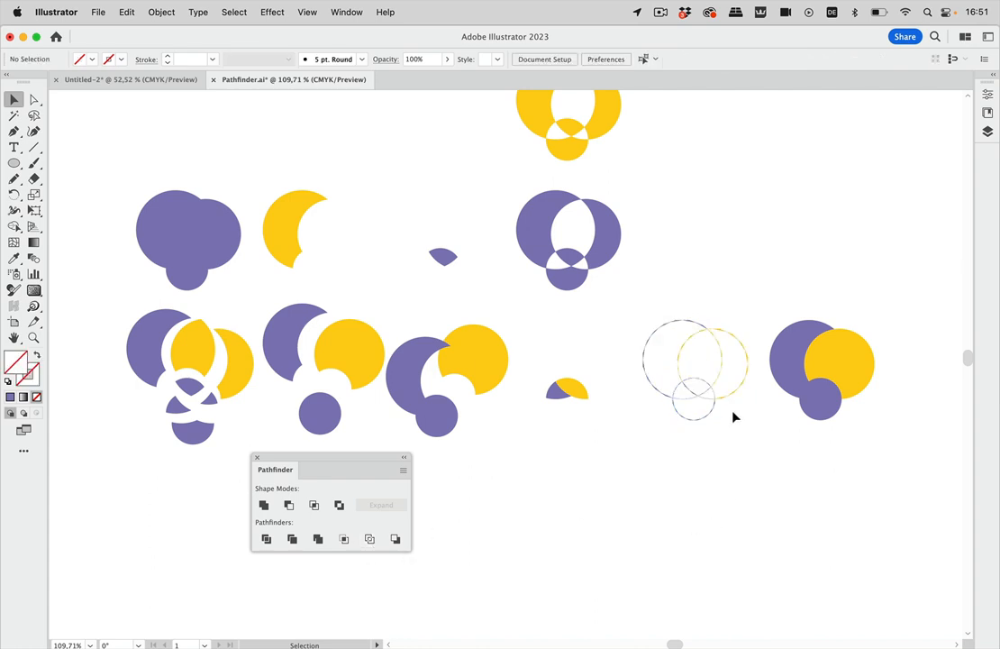
Switch the document to CPU rendering, deselect the outlined circles and toggle Outline mode on and off to inspect them.
{"action": "scroll", "coordinate": [733, 415], "scroll_direction": "up", "scroll_amount": 5}
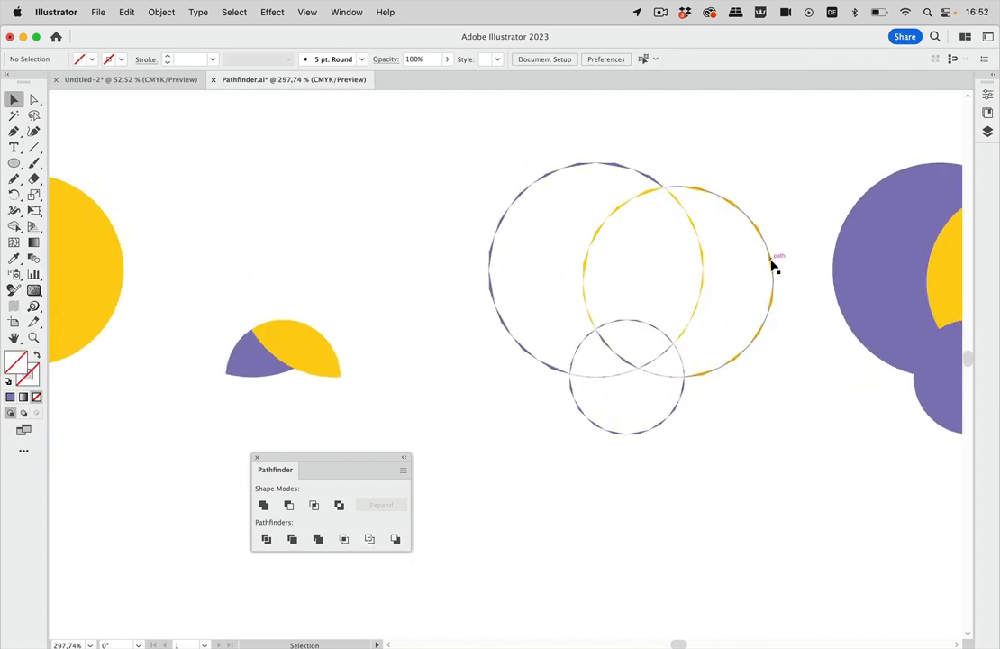
{"action": "left_click", "coordinate": [772, 264]}
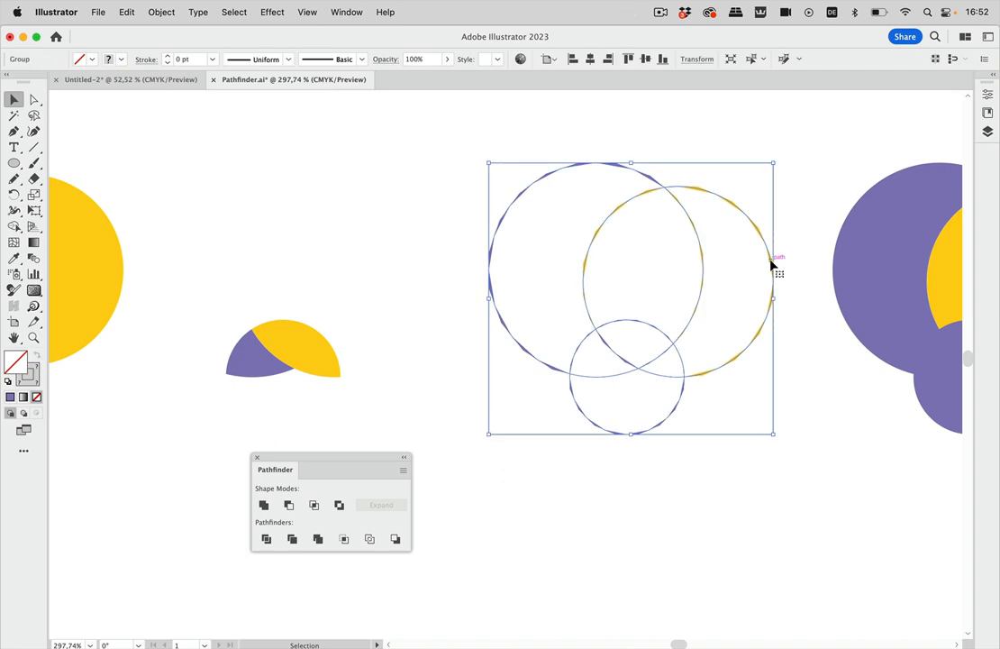
{"action": "left_click", "coordinate": [308, 13]}
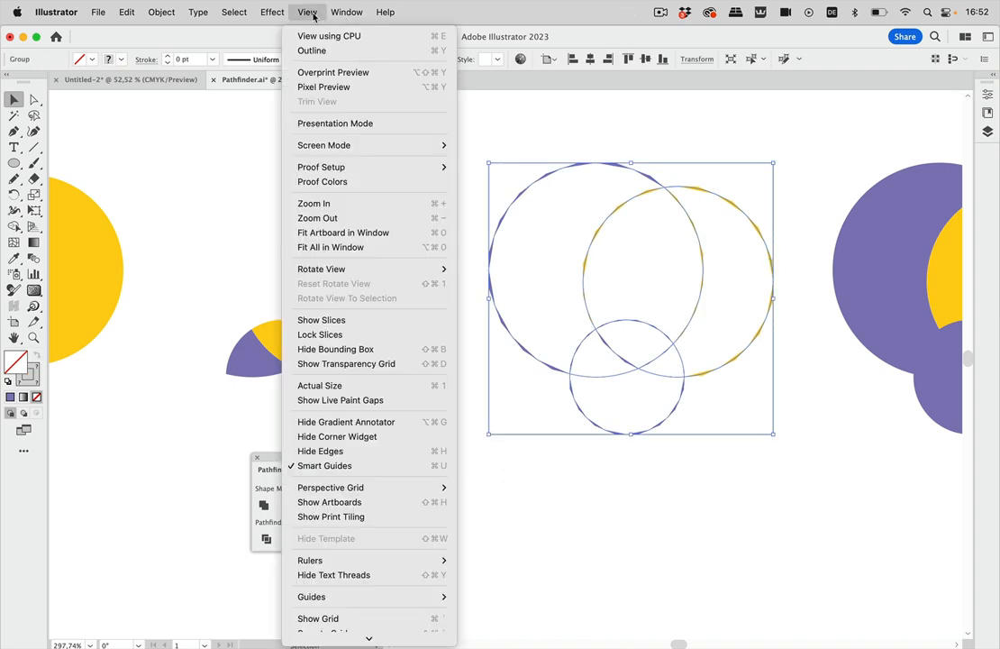
{"action": "left_click", "coordinate": [327, 36]}
{"action": "left_click", "coordinate": [734, 113]}
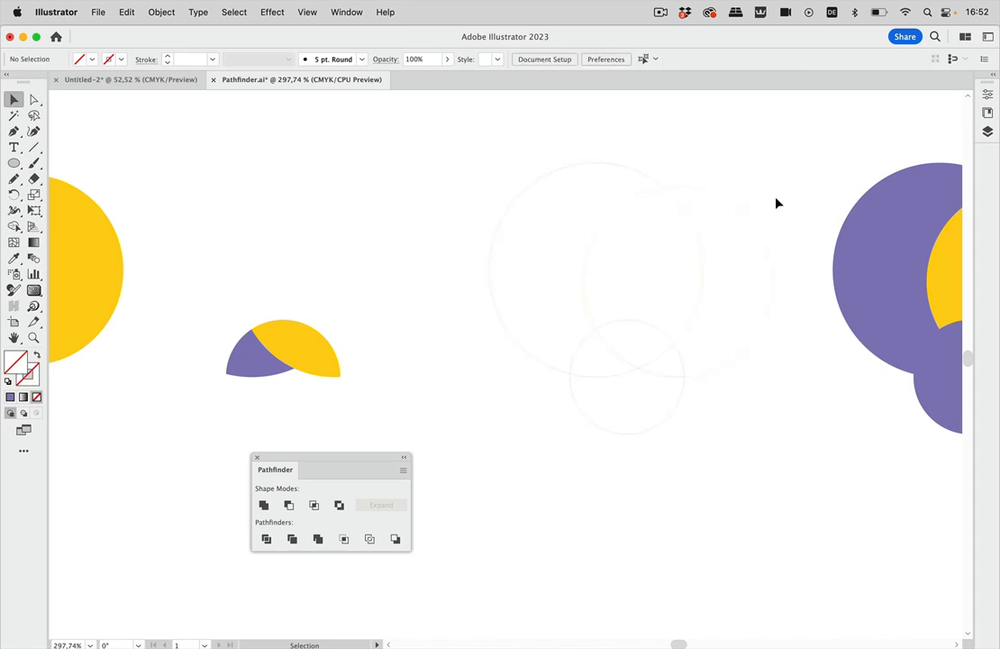
{"action": "key", "text": "super+y"}
{"action": "key", "text": "super+y"}
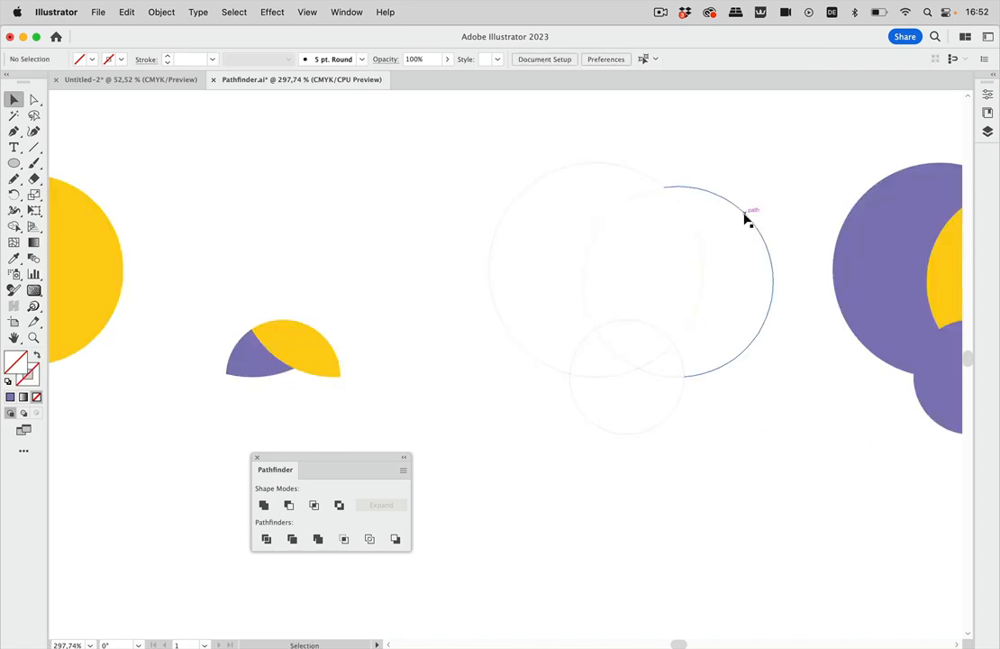
Ungroup the outlined circles and move the outer yellow arc and the large purple arc away from the rest.
{"action": "left_click", "coordinate": [748, 217]}
{"action": "left_click", "coordinate": [798, 151]}
{"action": "left_click", "coordinate": [763, 199]}
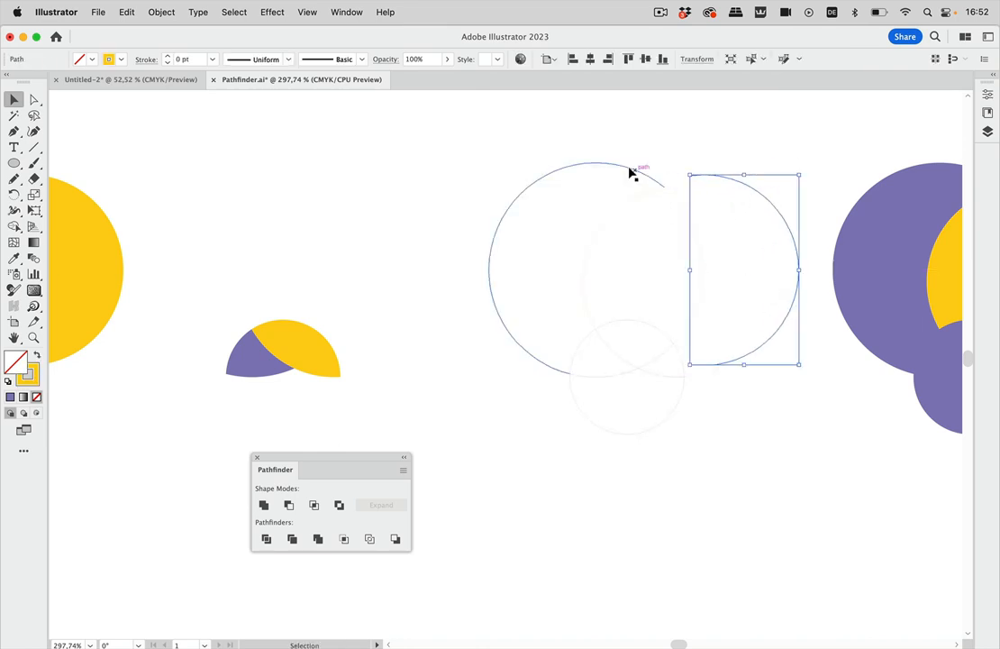
{"action": "left_click_drag", "start_coordinate": [617, 176], "coordinate": [599, 156]}
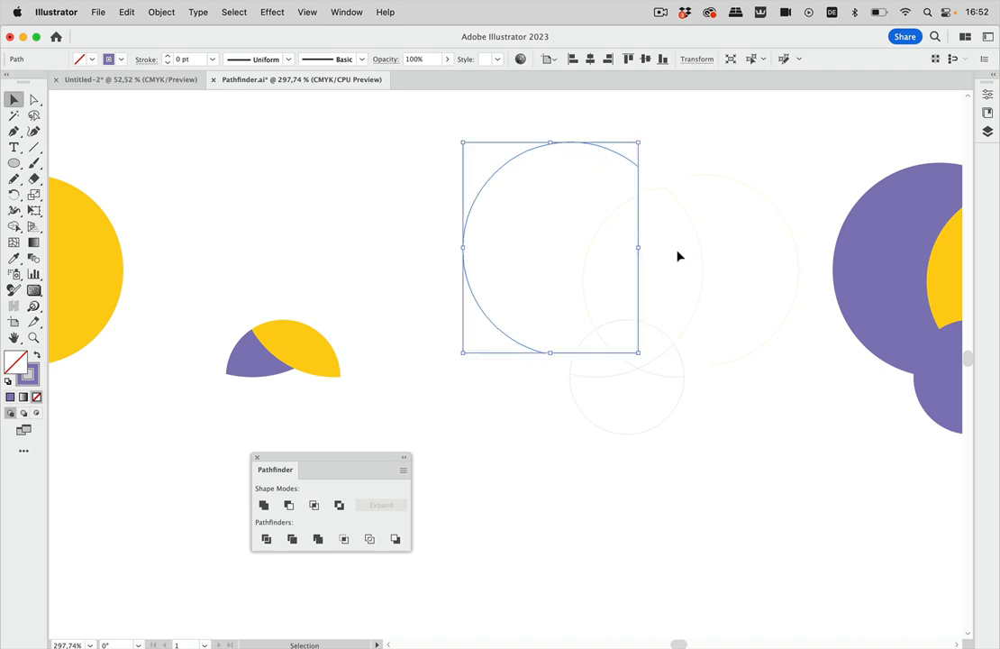
Apply Minus Back to the three circles of the last bottom-row group.
{"action": "scroll", "coordinate": [667, 272], "scroll_direction": "down", "scroll_amount": 5, "text": "alt"}
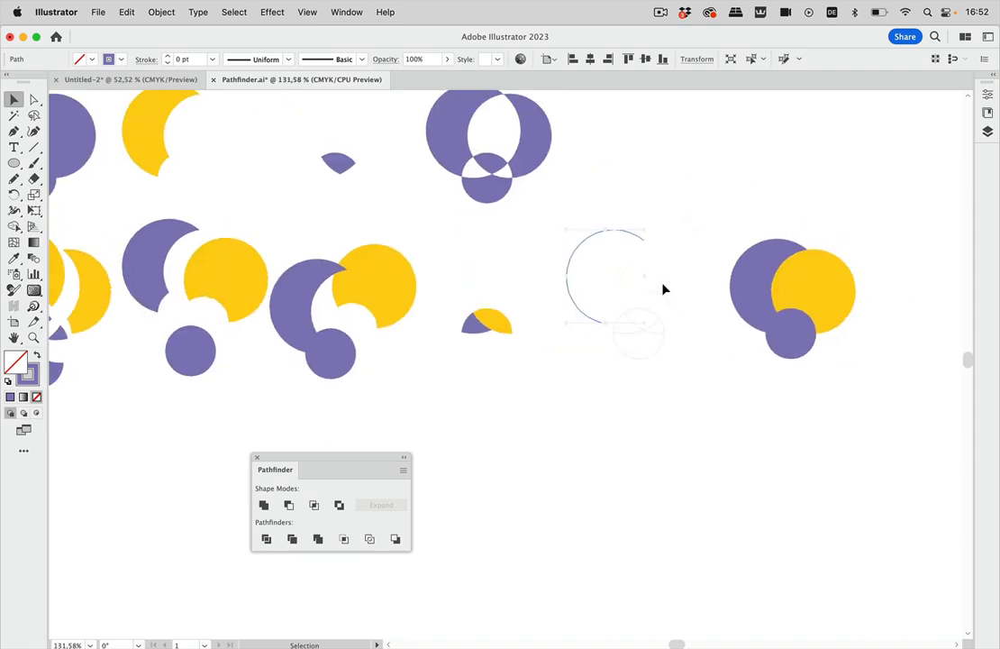
{"action": "scroll", "coordinate": [663, 289], "scroll_direction": "right", "scroll_amount": 2}
{"action": "mouse_move", "coordinate": [739, 222]}
{"action": "left_mouse_down"}
{"action": "mouse_move", "coordinate": [786, 274]}
{"action": "mouse_move", "coordinate": [829, 363]}
{"action": "left_mouse_up"}
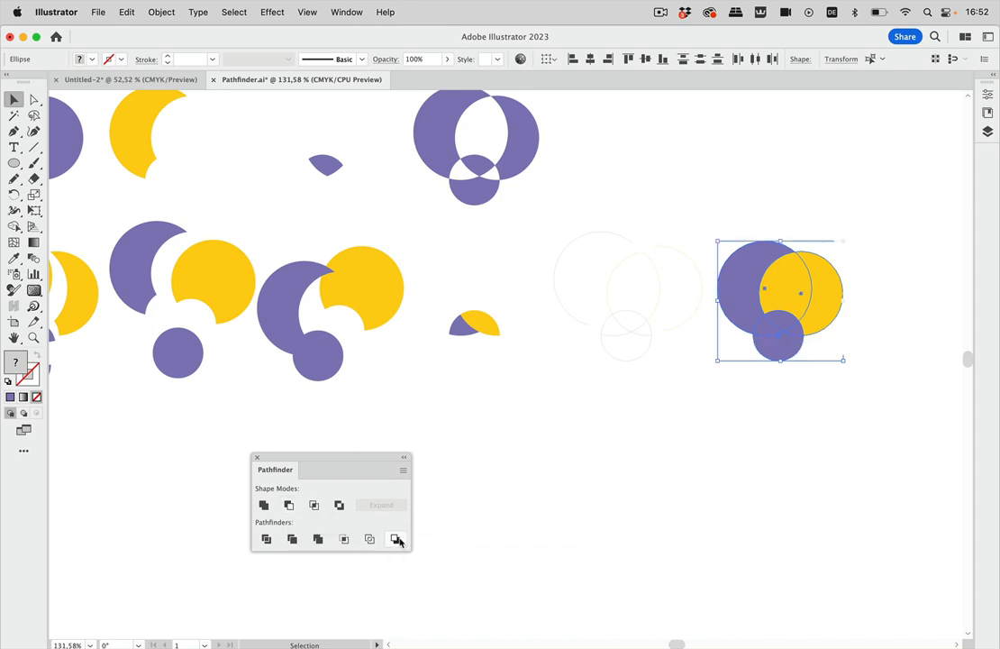
{"action": "left_click", "coordinate": [394, 538]}
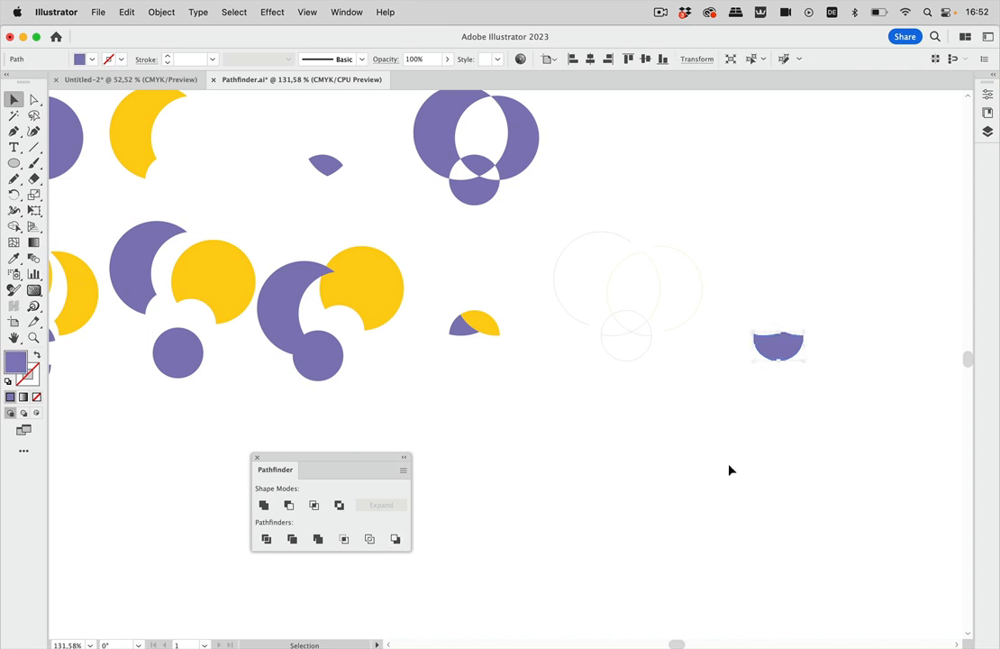